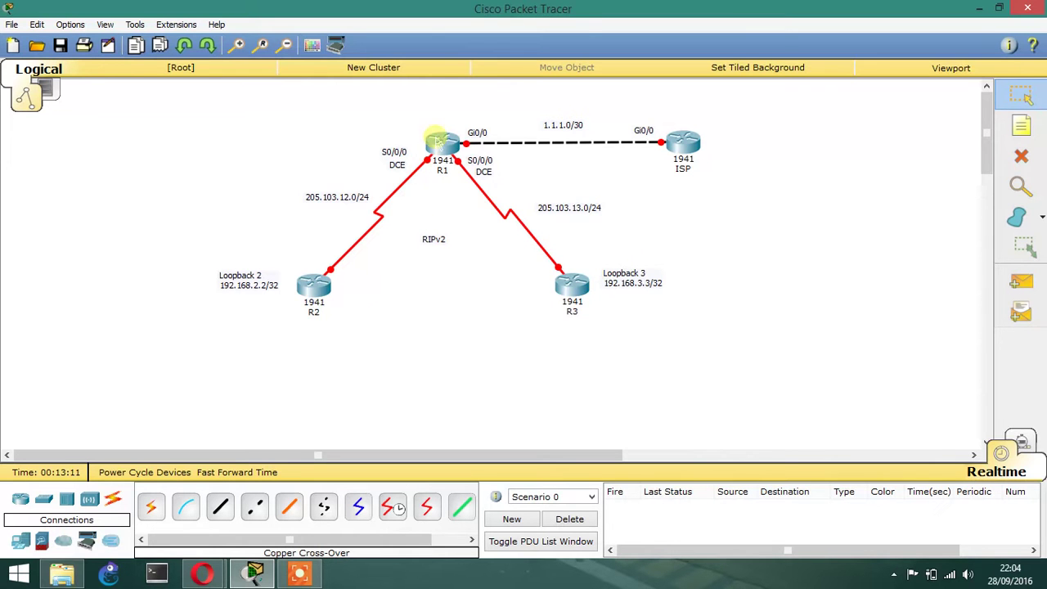
Open R1's CLI, decline the initial setup dialog, and enter global configuration mode.
click(442, 144)
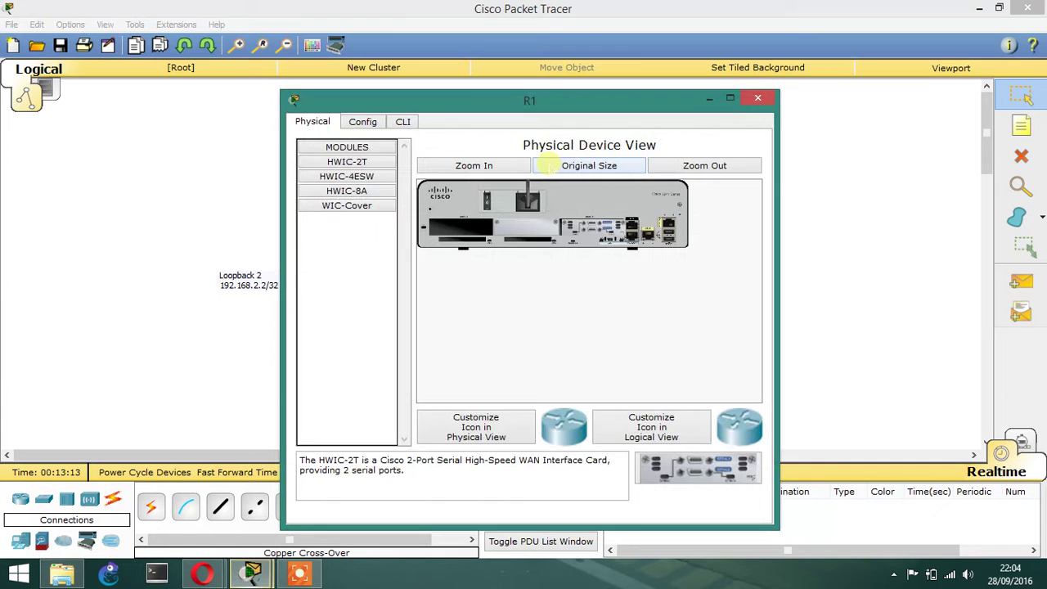
click(402, 121)
drag(442, 105, 560, 97)
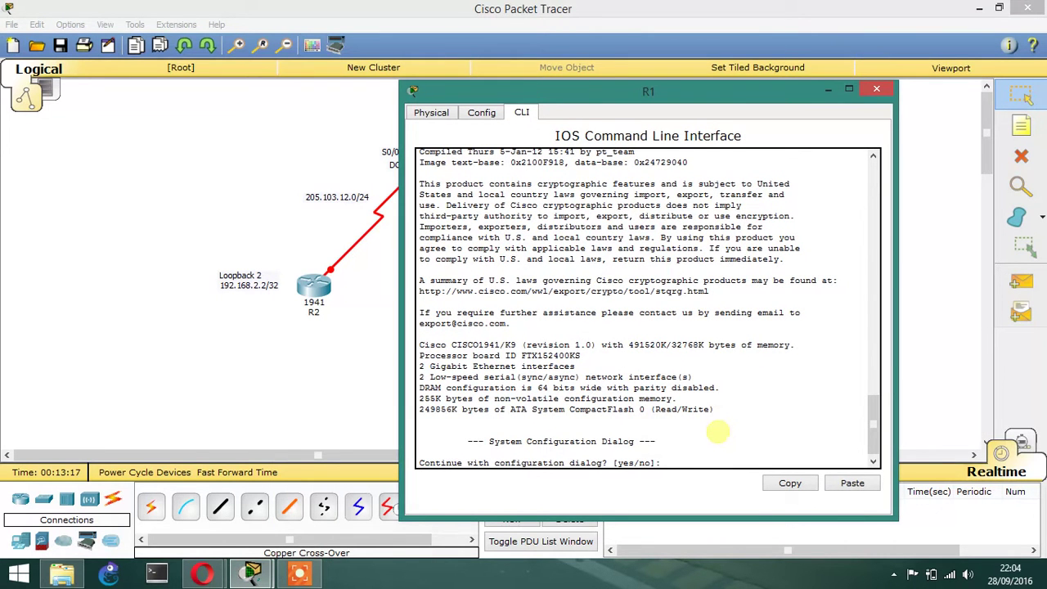
text(no)
key(Return)
key(Return)
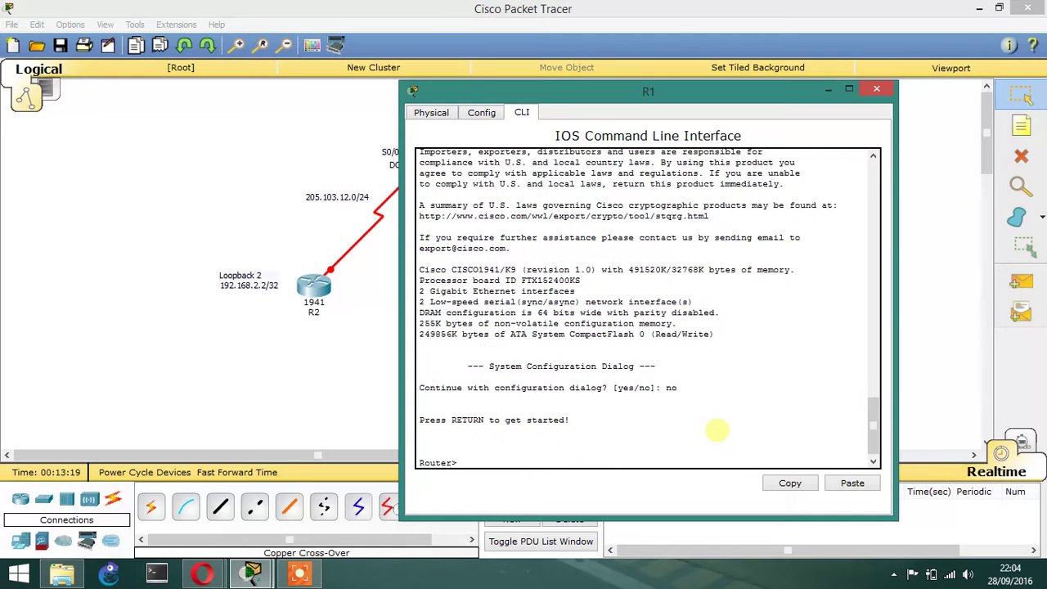
text(en)
key(Return)
text(conf t)
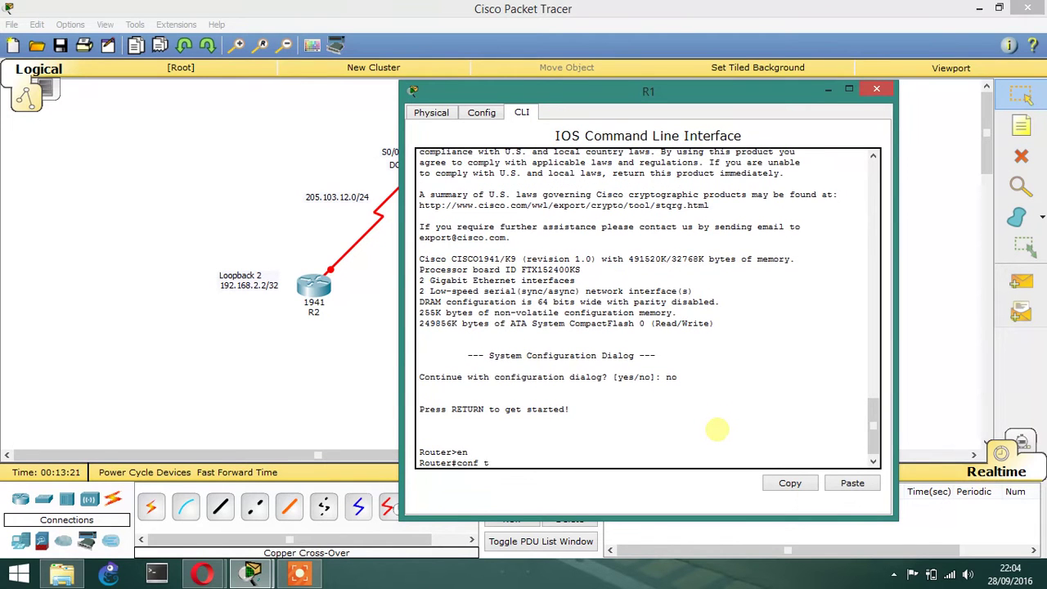
Set the hostname to R1 and disable IP domain lookup.
key(Return)
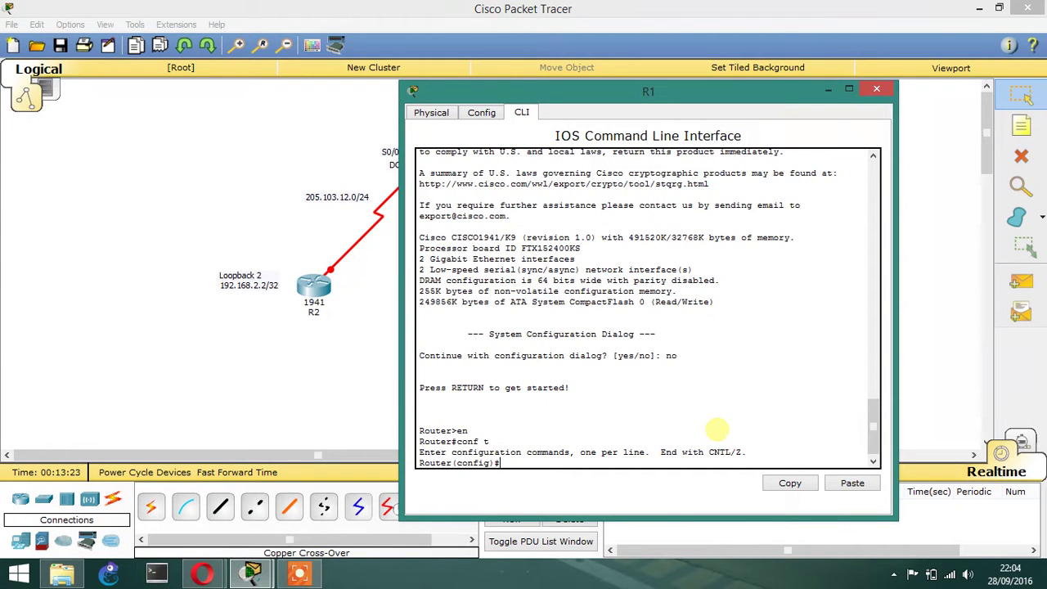
text(host R1)
key(Return)
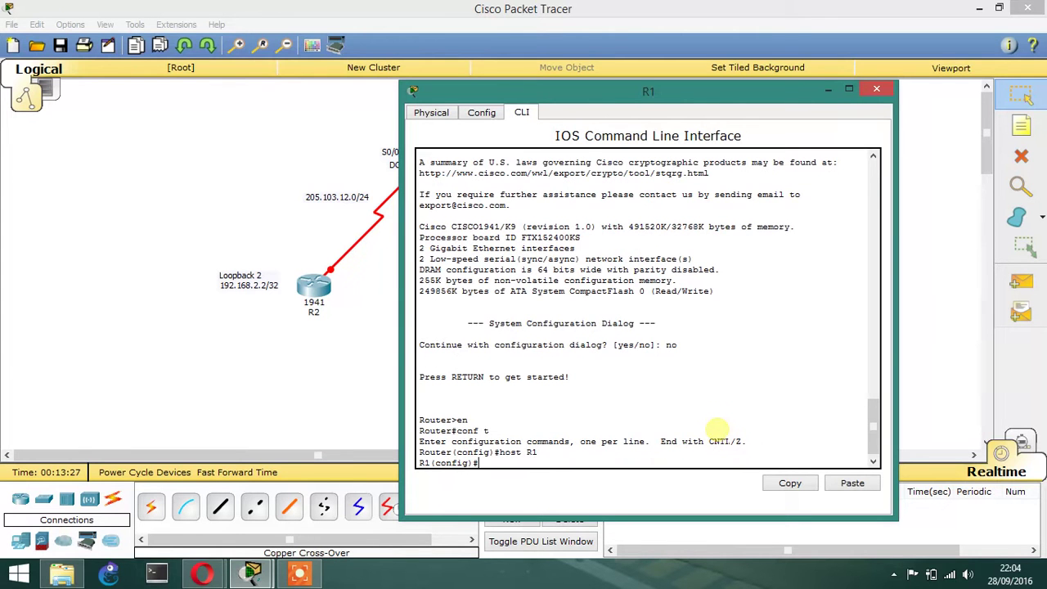
text(no )
text(domain)
key(BackSpace)
key(BackSpace)
key(BackSpace)
key(BackSpace)
key(BackSpace)
key(BackSpace)
text(ip domain loo)
key(Return)
Turn on logging synchronous for console line 0.
text(line con)
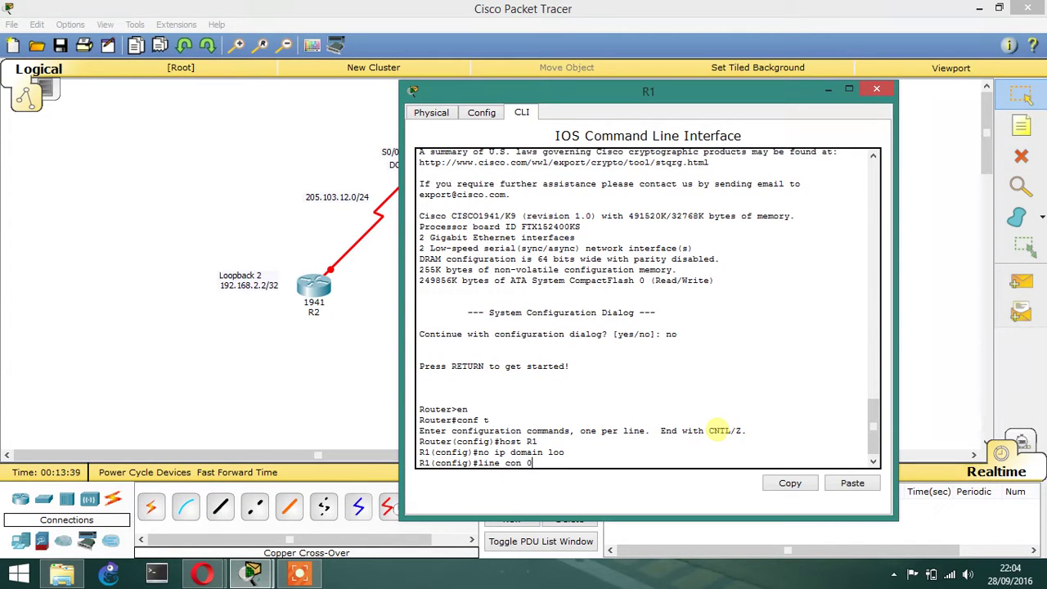
text( 0)
key(Return)
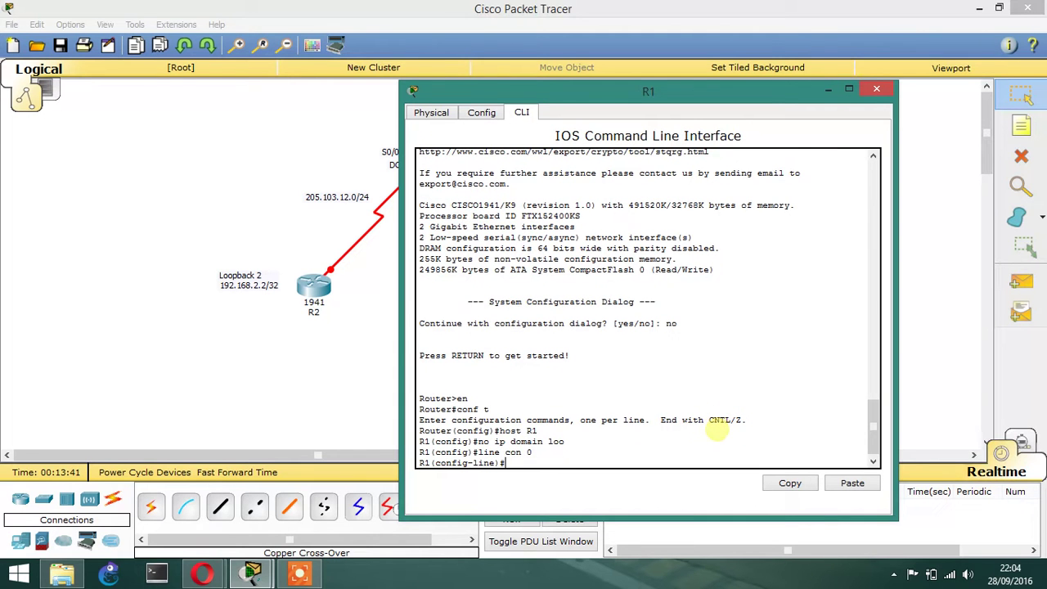
text(loggins sync)
key(Return)
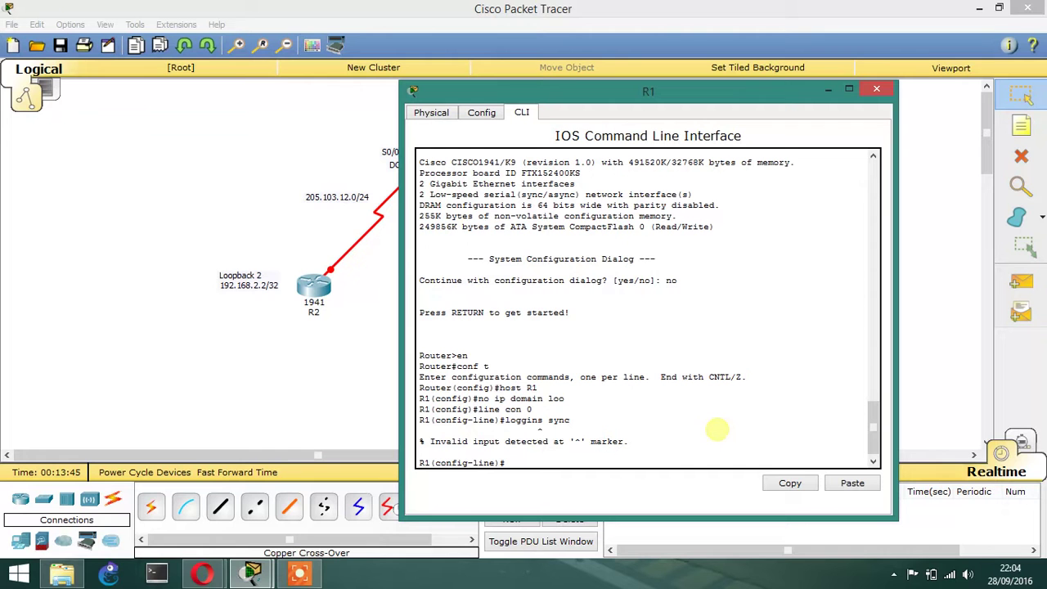
text(logging sync)
key(Return)
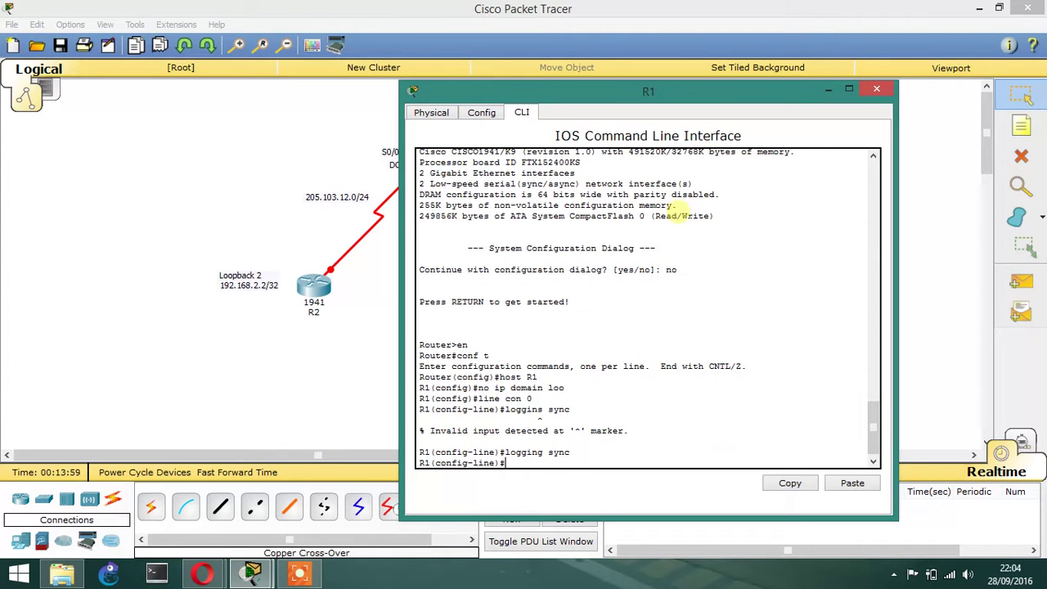
Assign Serial0/0/0 the address 205.103.12.1 255.255.255.0.
drag(608, 96, 713, 117)
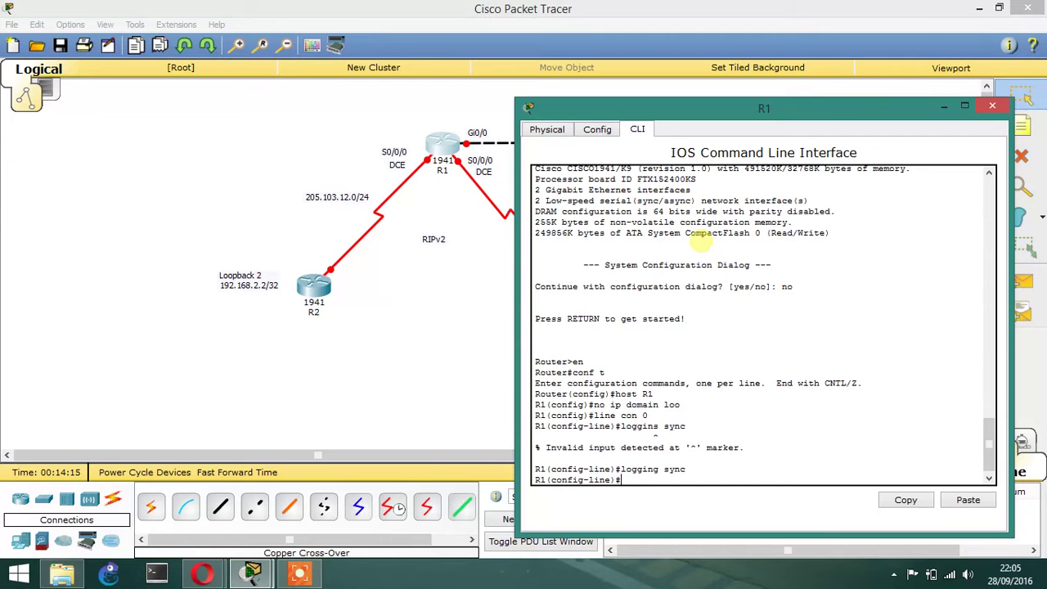
text(int s0/0/0)
key(Return)
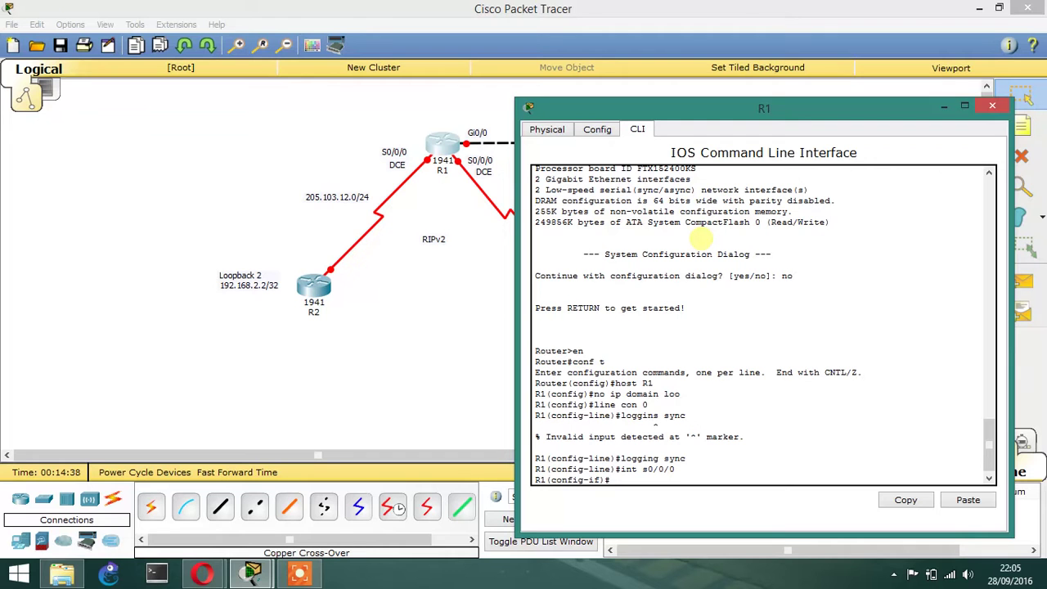
text(ip add 205.103)
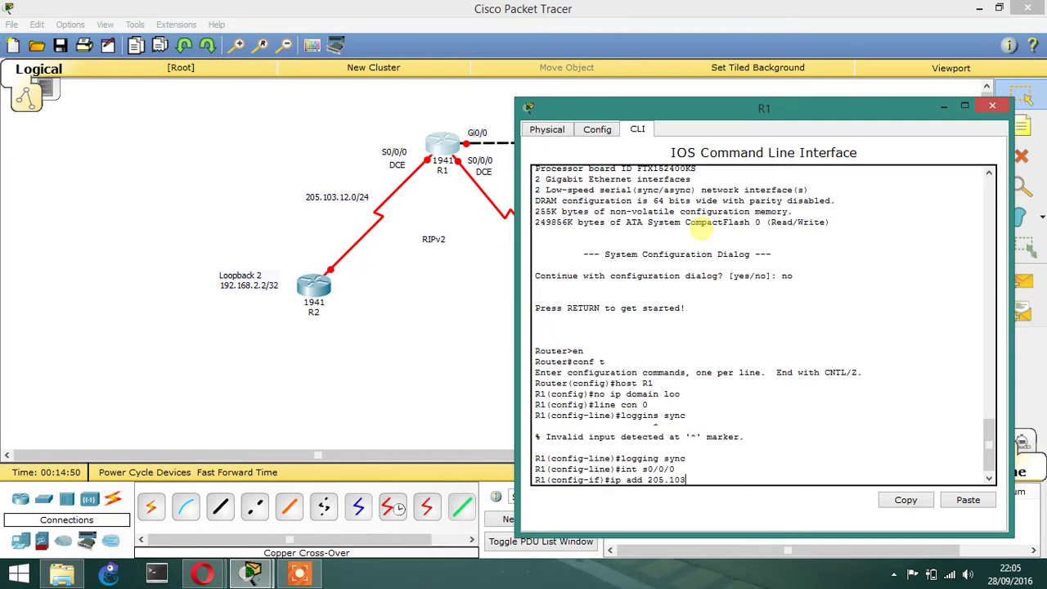
text(.12.1 255.255.255.0)
key(Return)
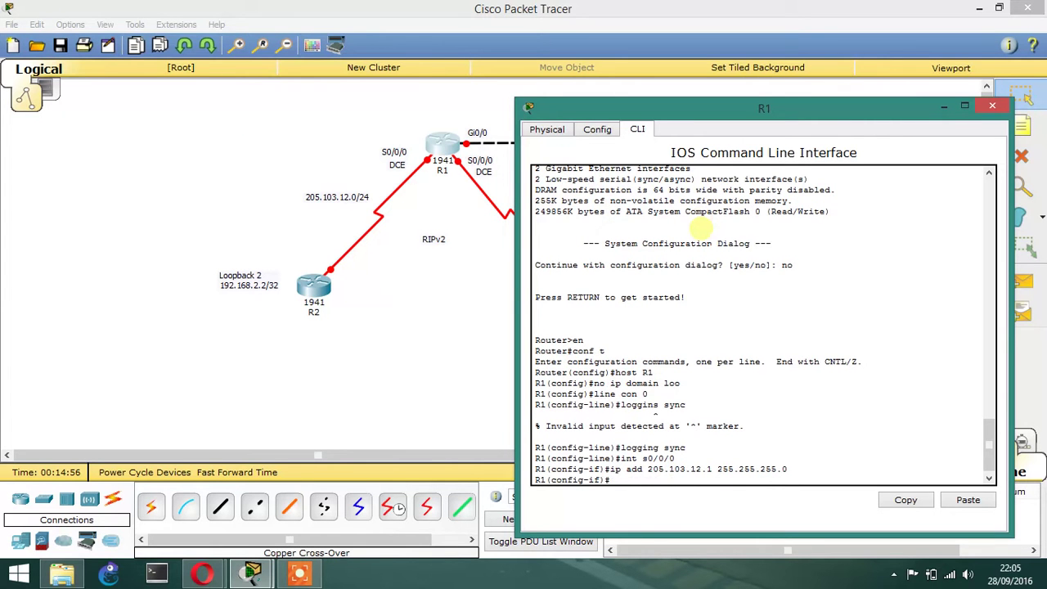
Set clock rate 64000 on Serial0/0/0 and enable it with no shutdown.
text(clock rate 64000)
key(Return)
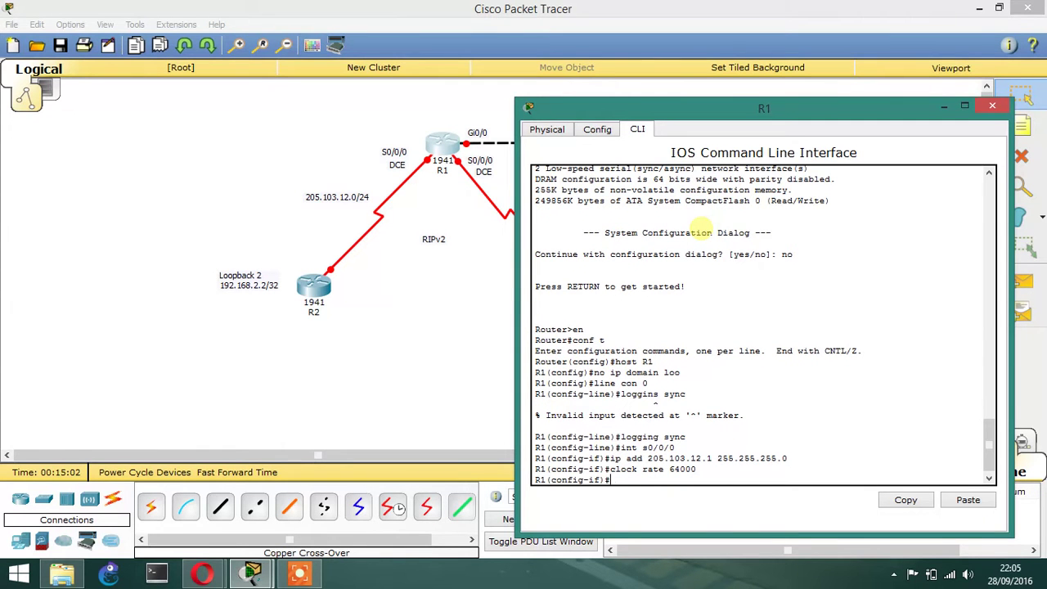
text(no shut)
key(Return)
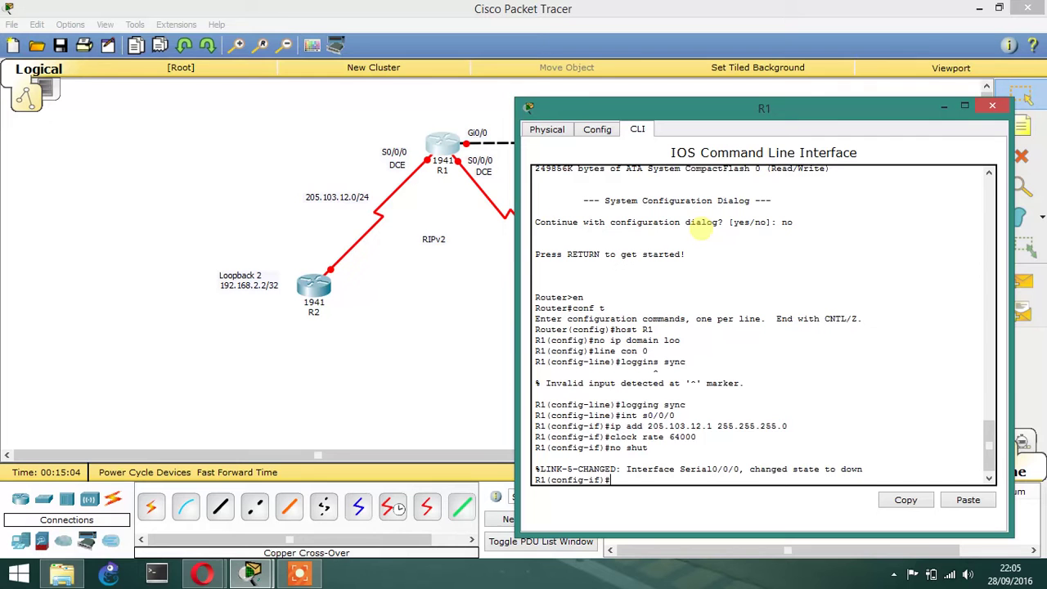
key(Return)
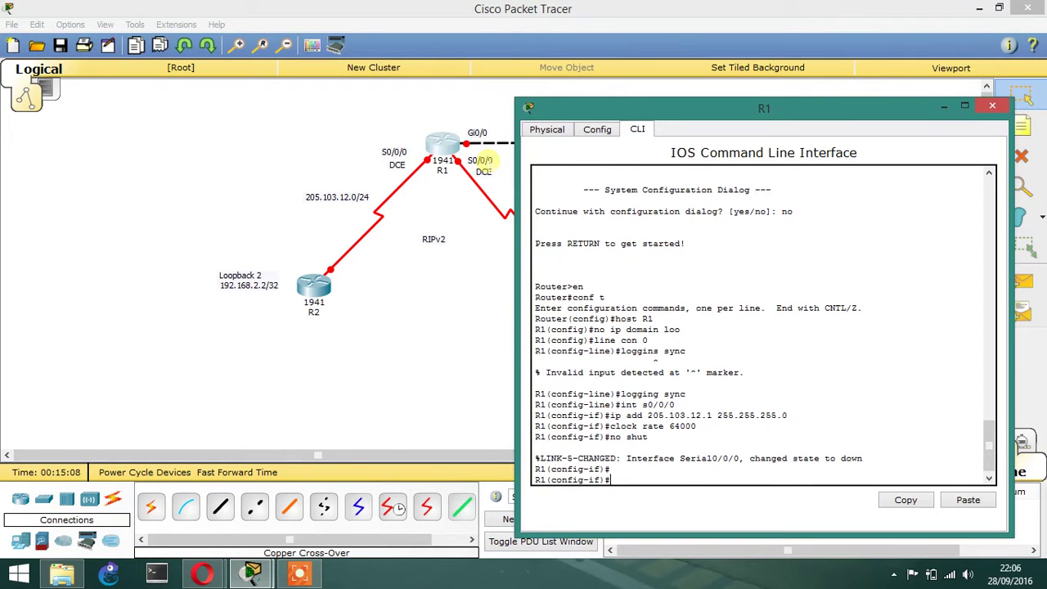
Check R1's S0/0/1 link, then assign Serial0/0/1 the address 203.103.13.1 255.255.255.0.
click(485, 161)
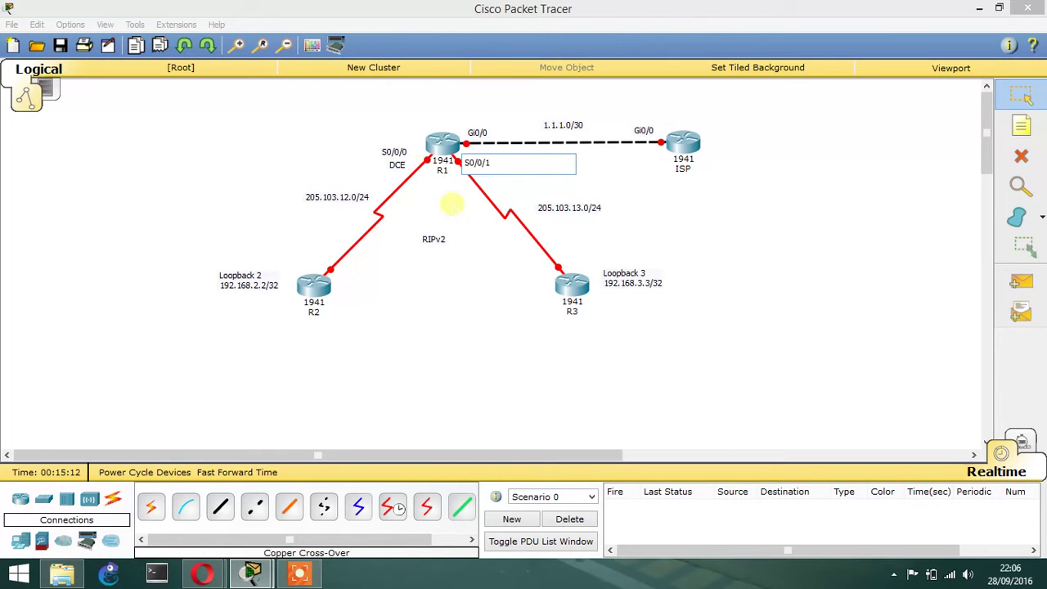
click(323, 122)
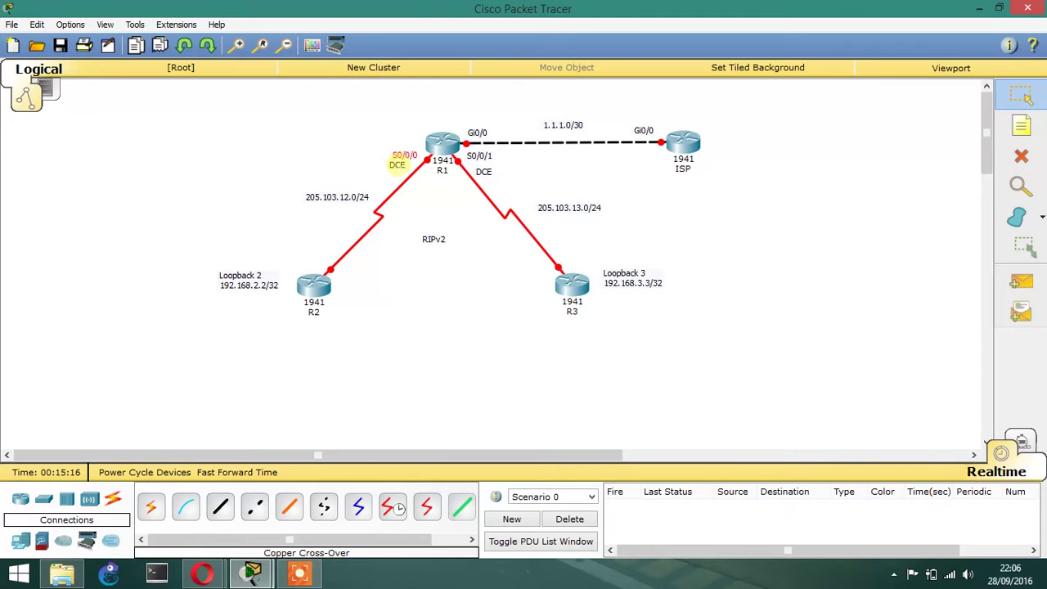
click(440, 144)
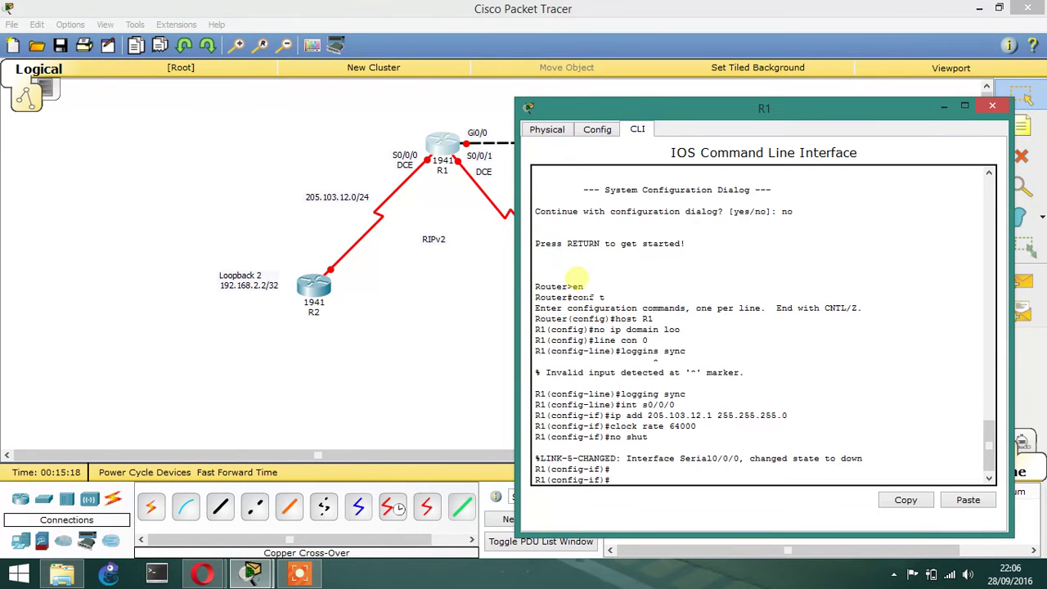
text(int s0/0/1)
key(Return)
text(ip ad)
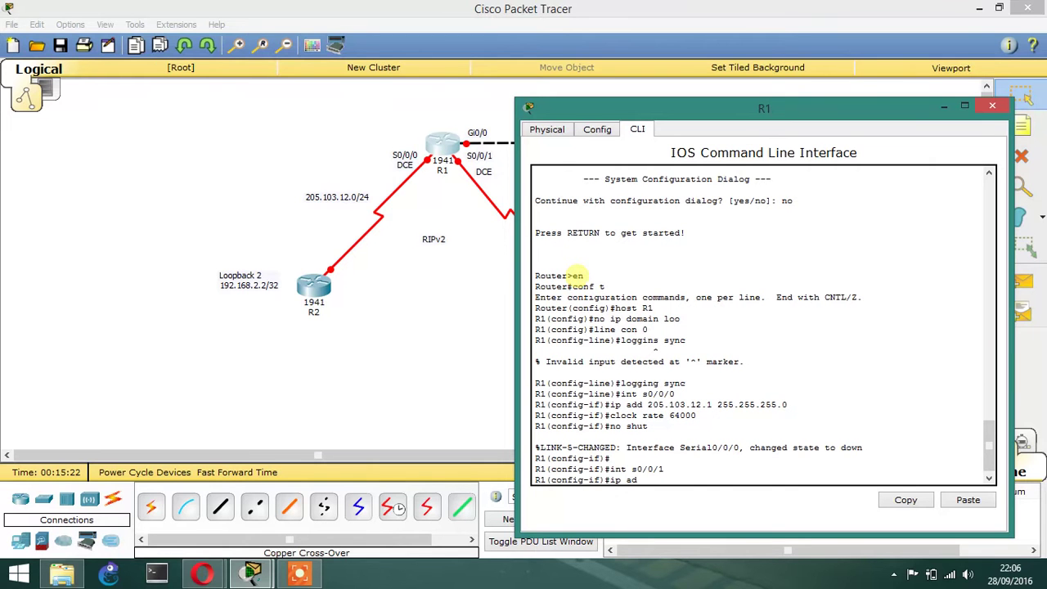
text(d 203.103.)
click(229, 222)
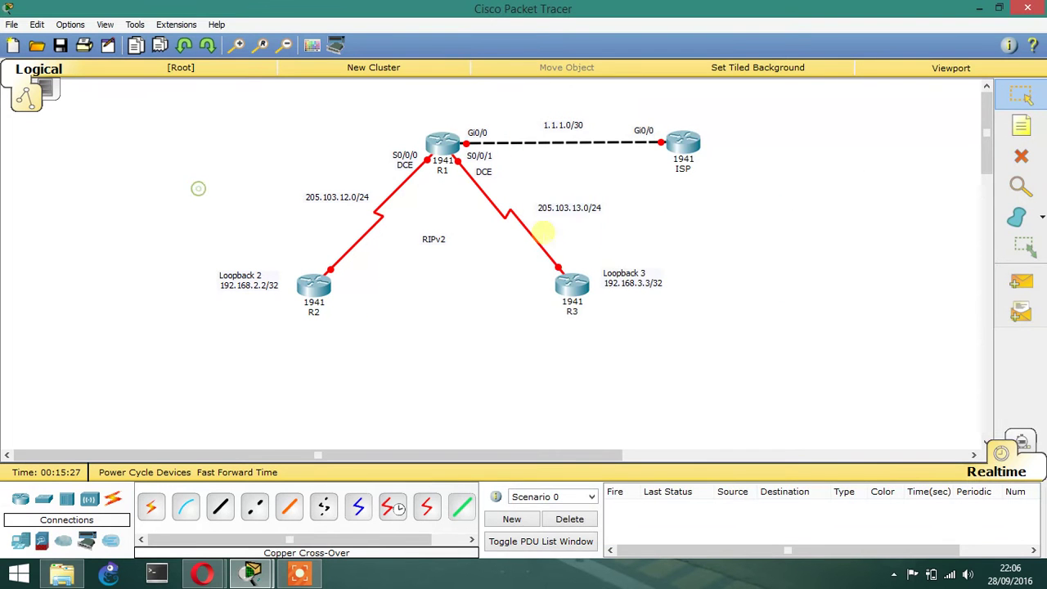
click(443, 145)
text(13.1 2)
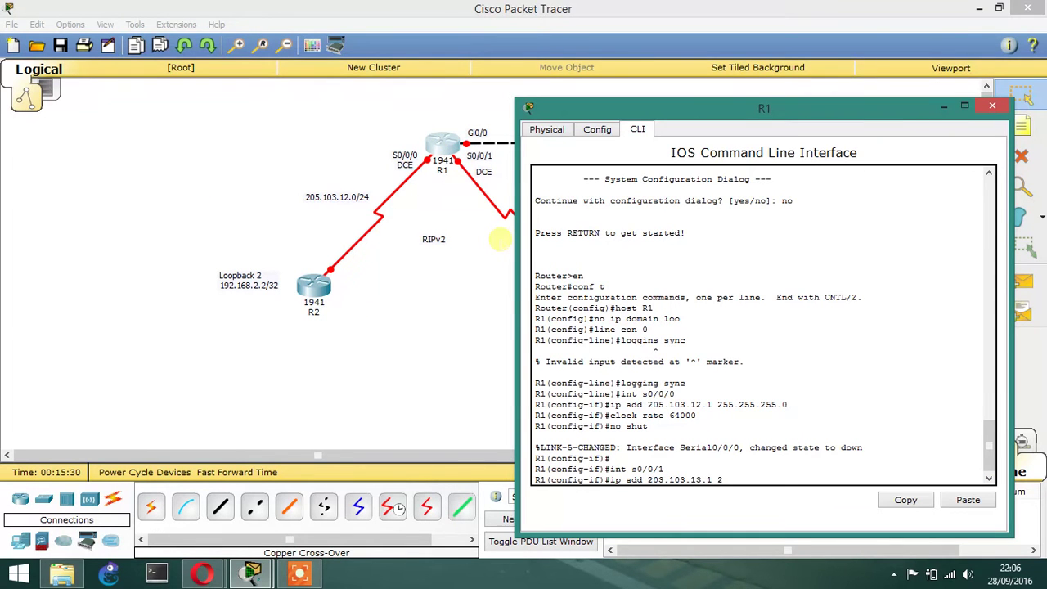
text(55.255.255.0)
key(Return)
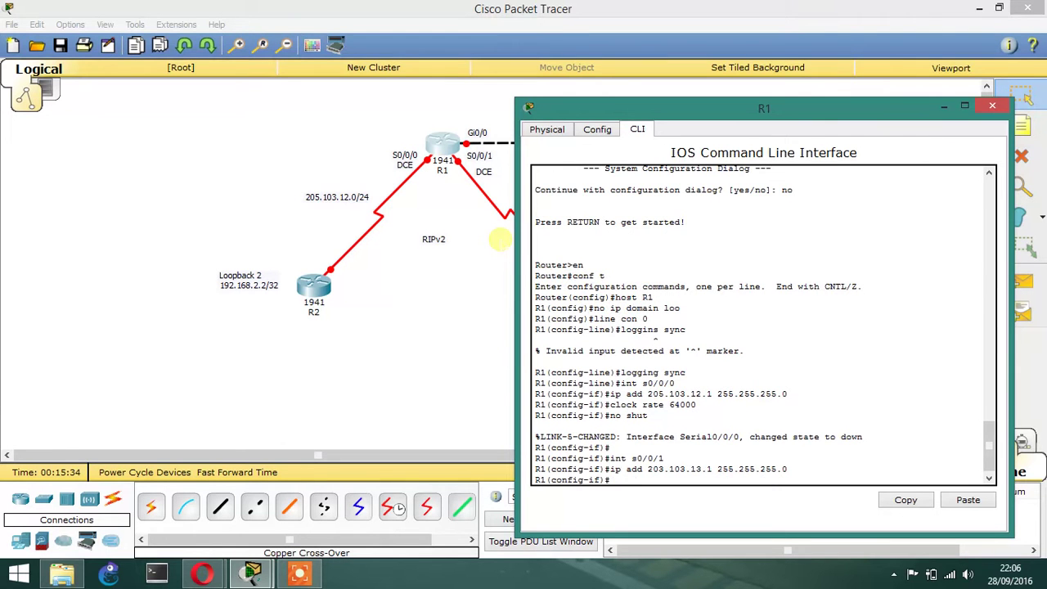
Set clock rate 64000 on Serial0/0/1, enable it, and select GigabitEthernet0/0.
text(clock rate 64000)
key(Return)
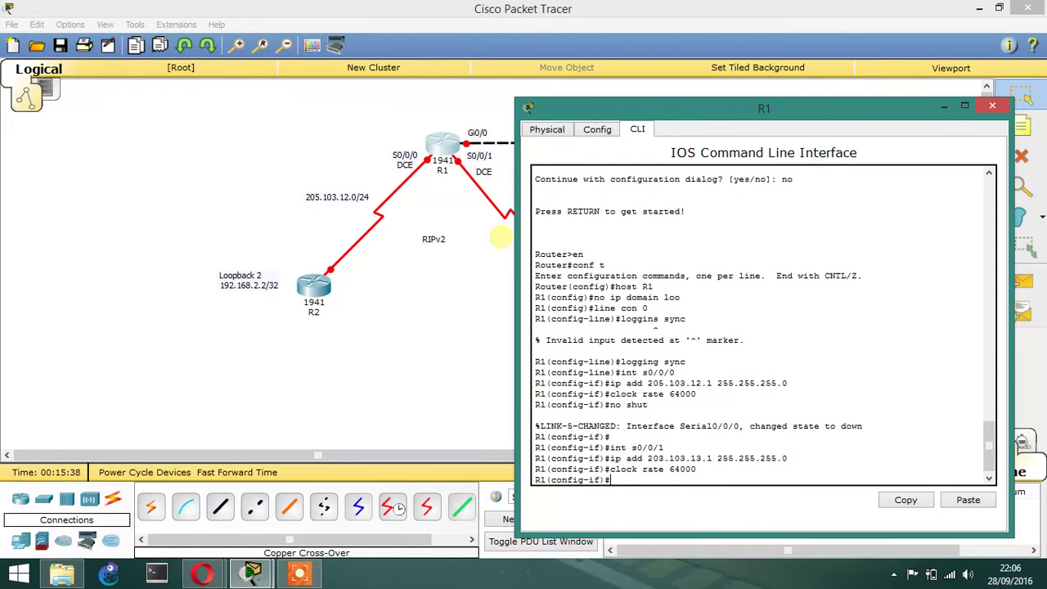
text(no shut)
key(Return)
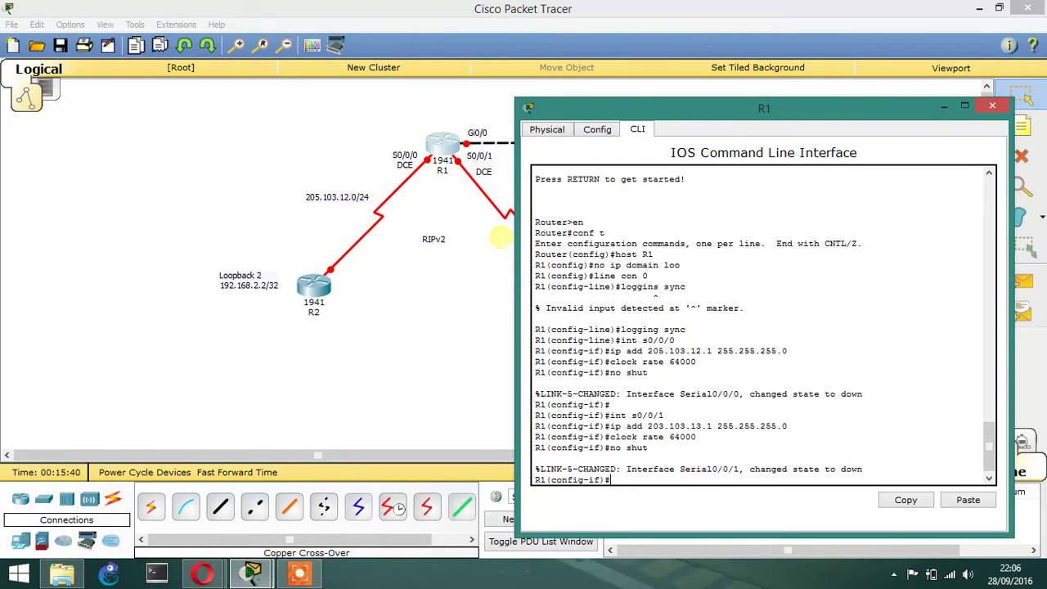
text(int gi0/0)
key(Return)
Give R1's GigabitEthernet0/0 the address 1.1.1.1 255.255.255.252 and enable it.
click(224, 171)
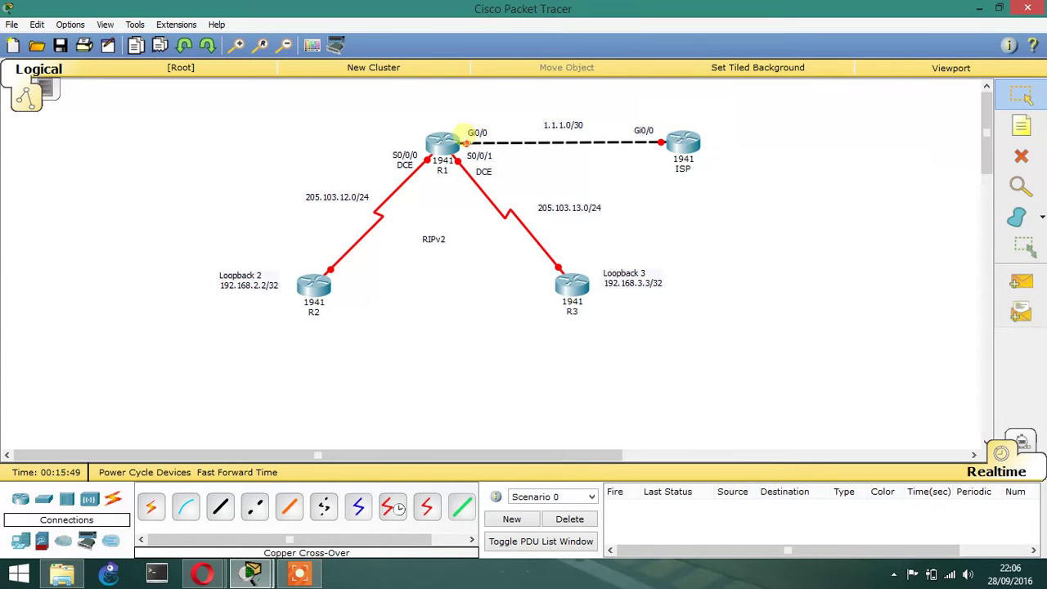
click(461, 139)
text(ip a)
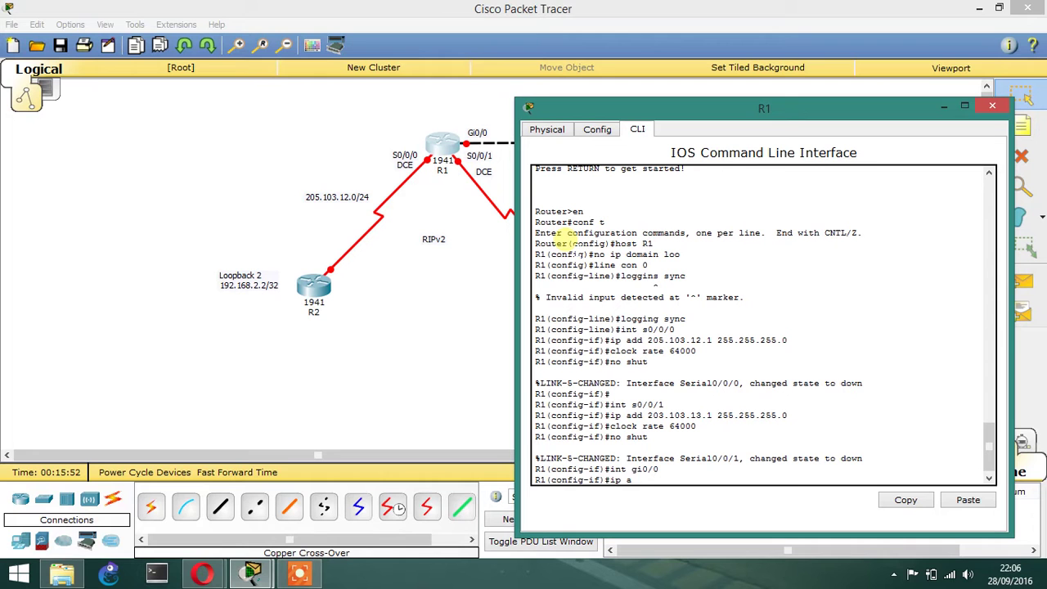
text(dd 1.1.1.1 255.255.255.252)
key(Return)
text(no shut)
key(Return)
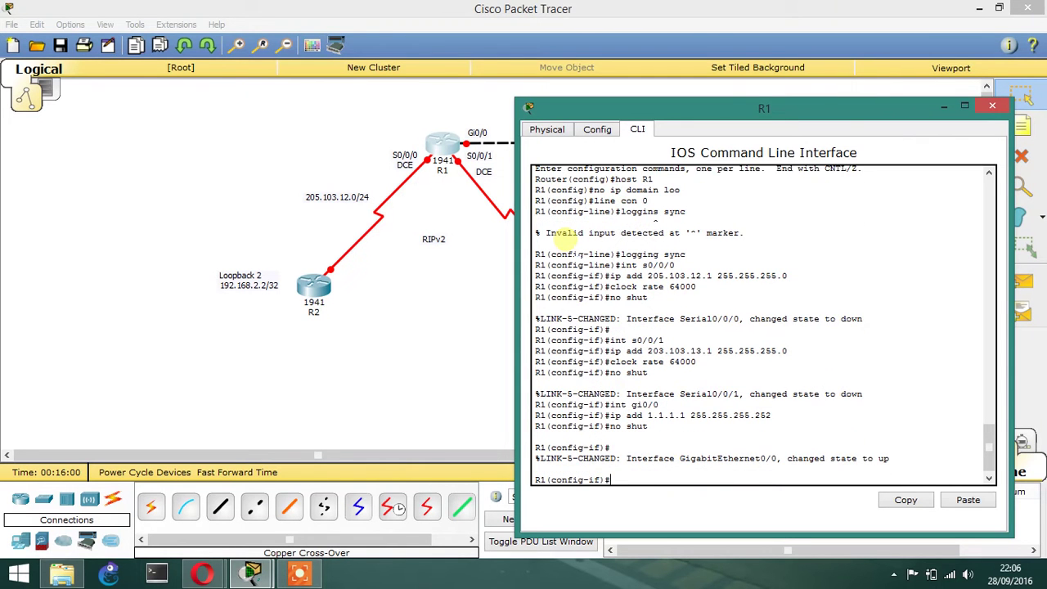
key(Return)
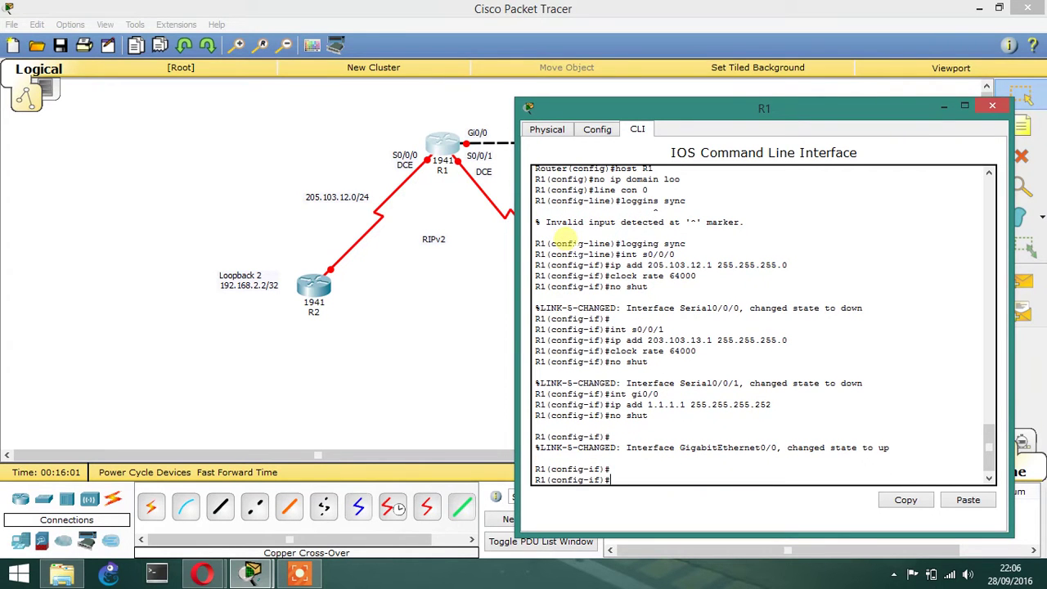
Leave configuration mode and save R1's configuration with wr.
text(end)
key(Return)
key(Return)
text(wr)
key(Return)
key(Return)
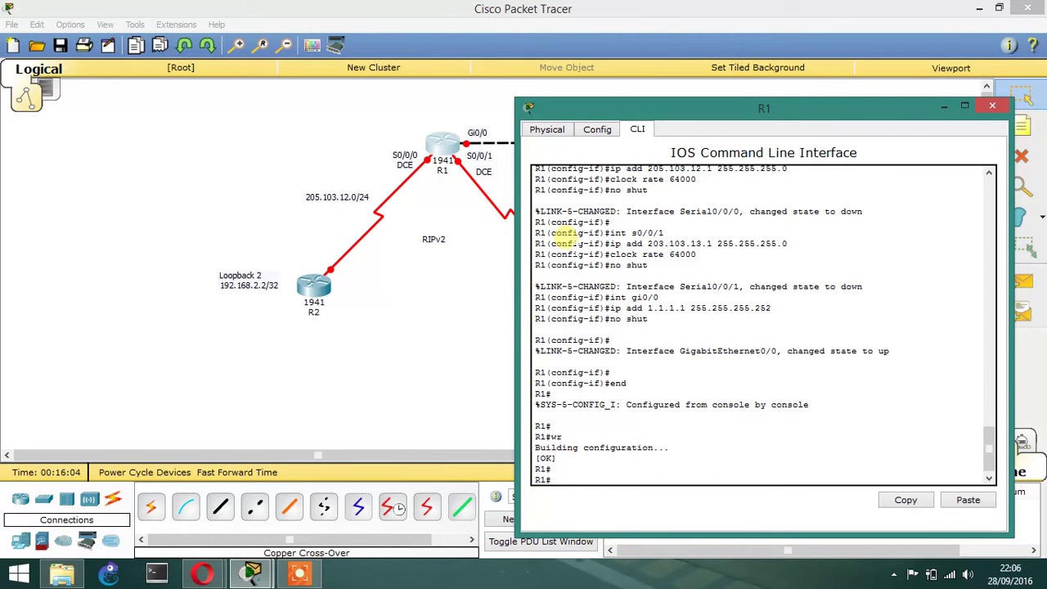
Open R2's CLI, decline the setup dialog, and enter global configuration mode.
click(136, 192)
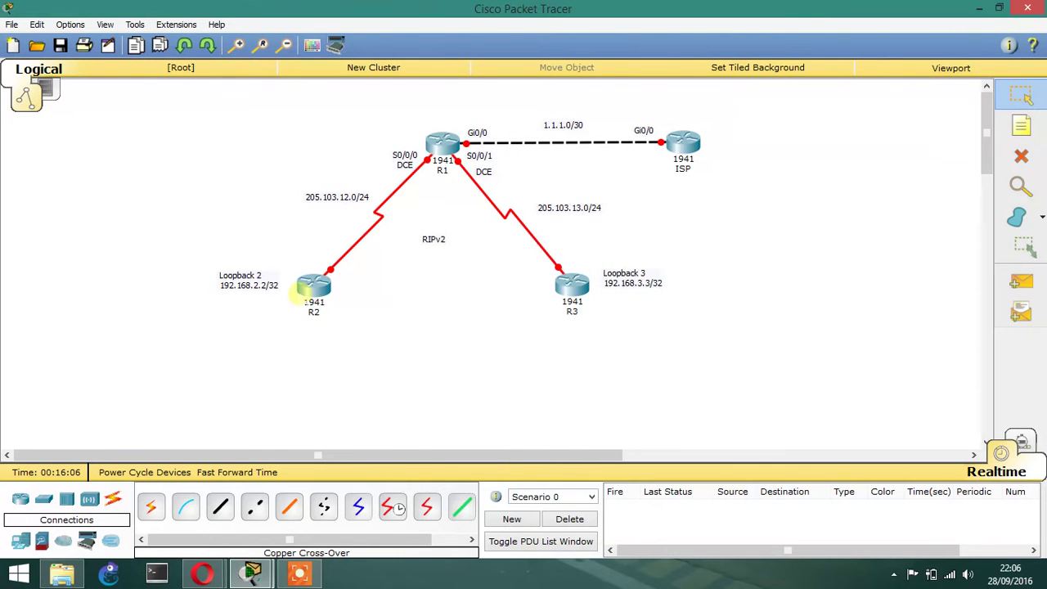
double_click(301, 292)
drag(426, 105, 613, 105)
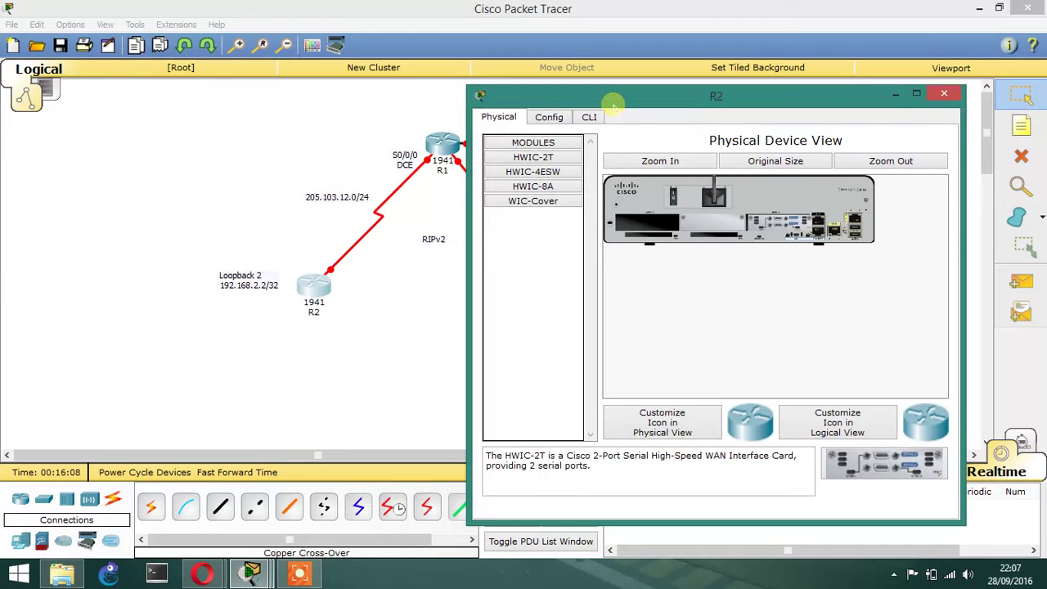
click(589, 117)
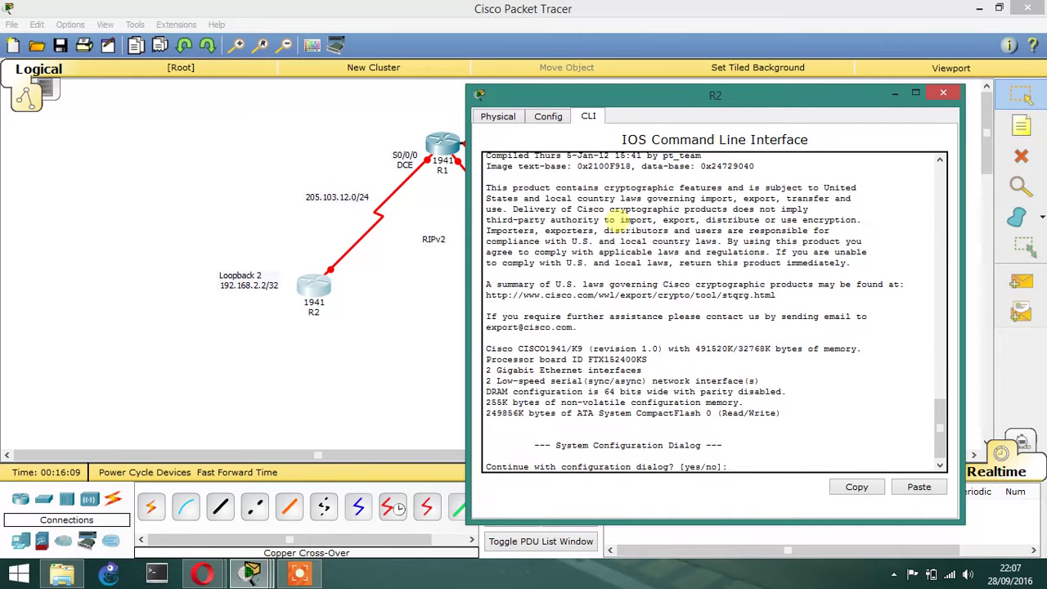
text(no)
key(Return)
key(Return)
text(er>e)
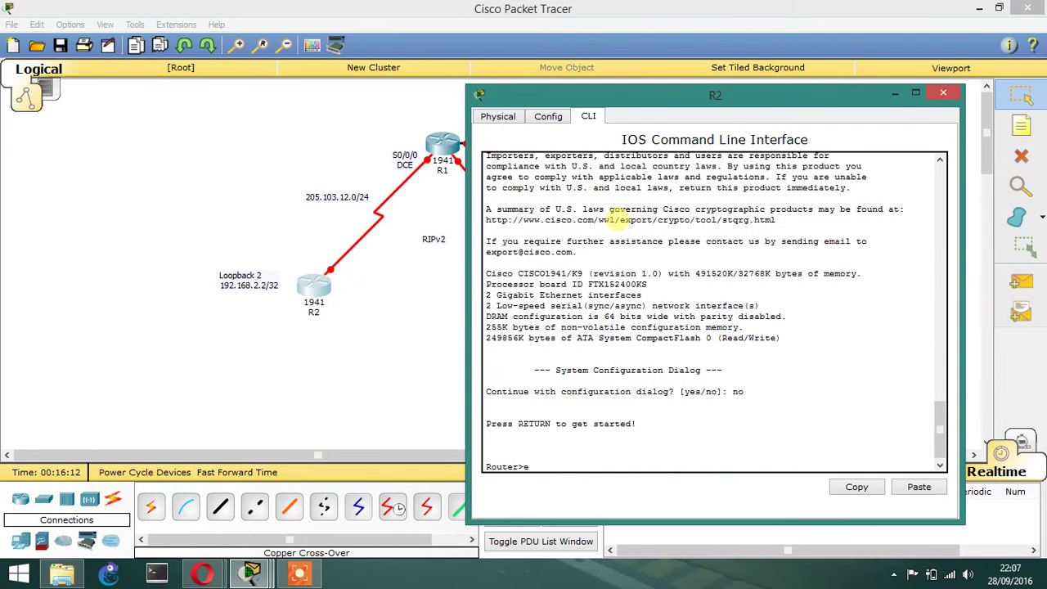
text(n)
key(Return)
text(conf t)
key(Return)
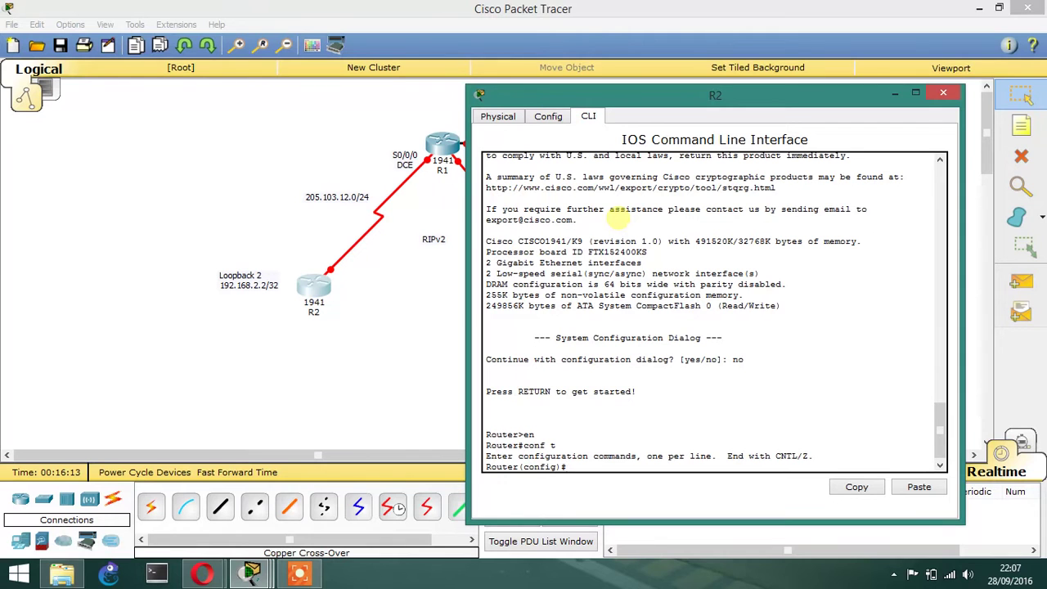
Name the router R2, disable domain lookup, and enable logging synchronous on console 0.
text(host R2)
key(Return)
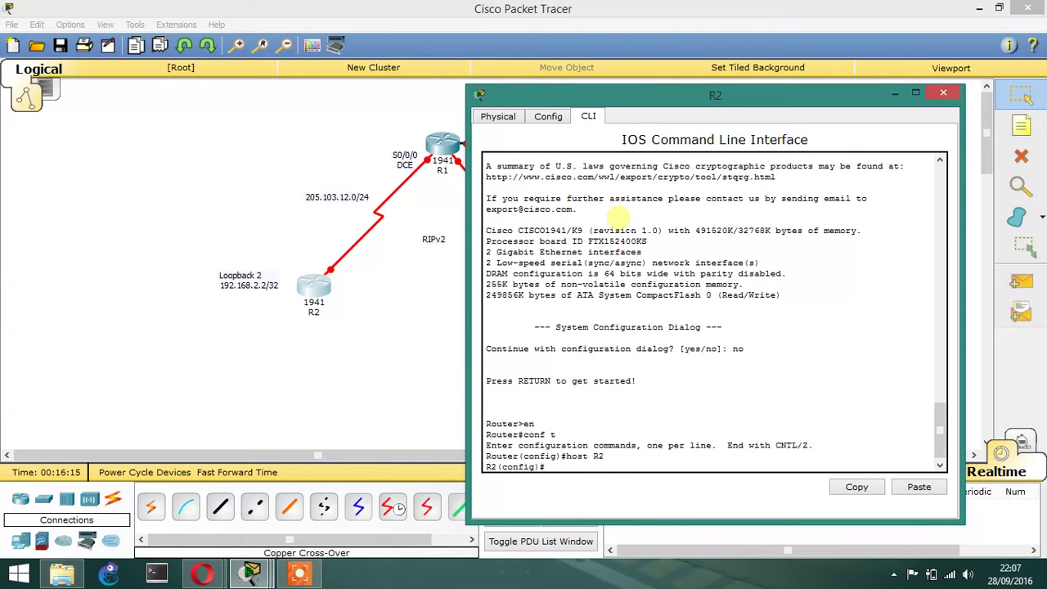
text(no ip doam)
key(BackSpace)
key(BackSpace)
text(main p)
text(oo)
key(Return)
text(line con 0)
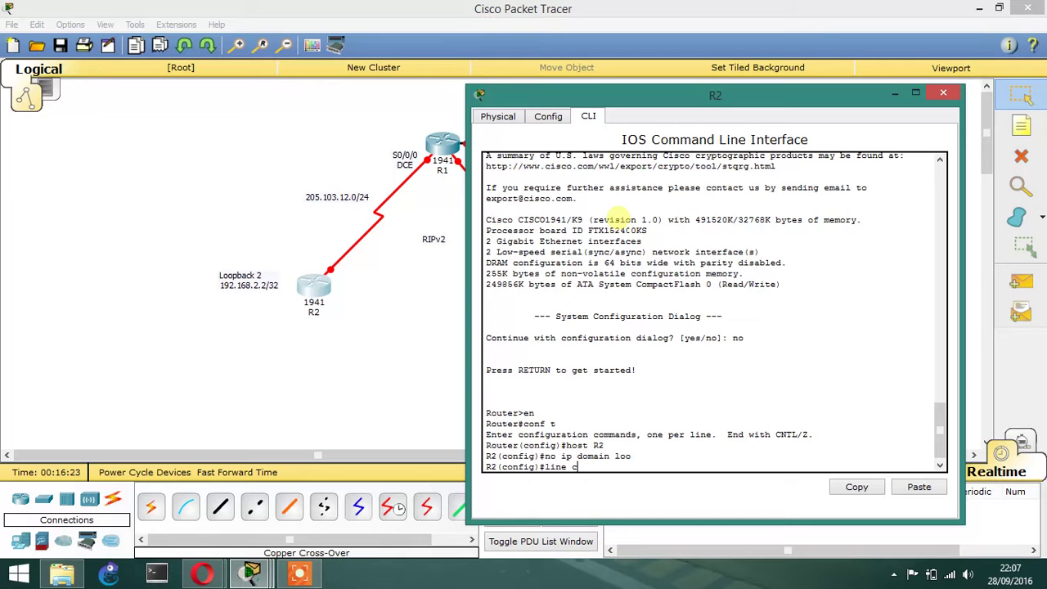
key(Return)
text(loggin sync)
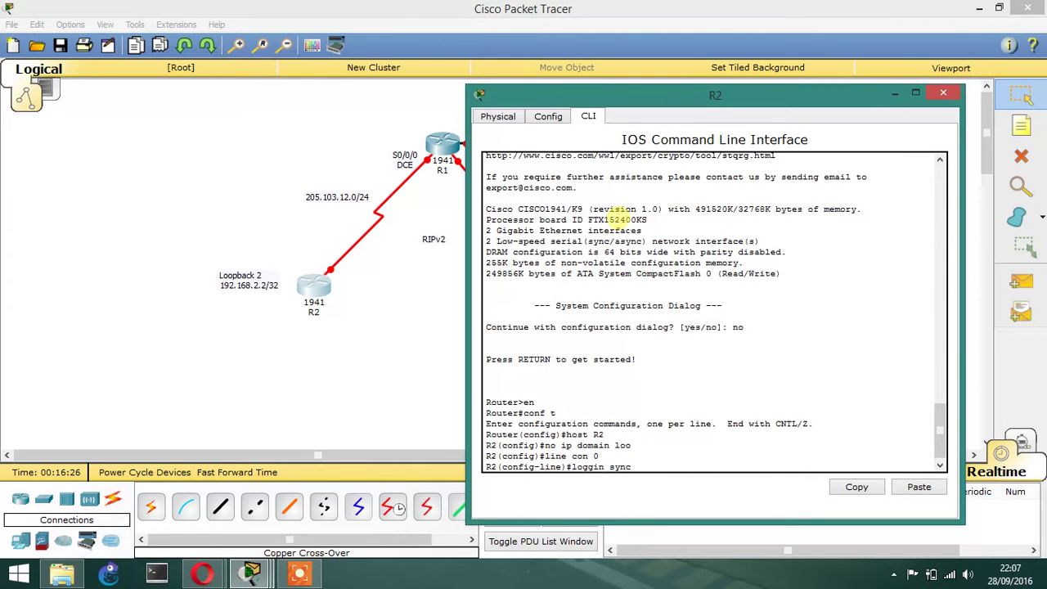
key(Return)
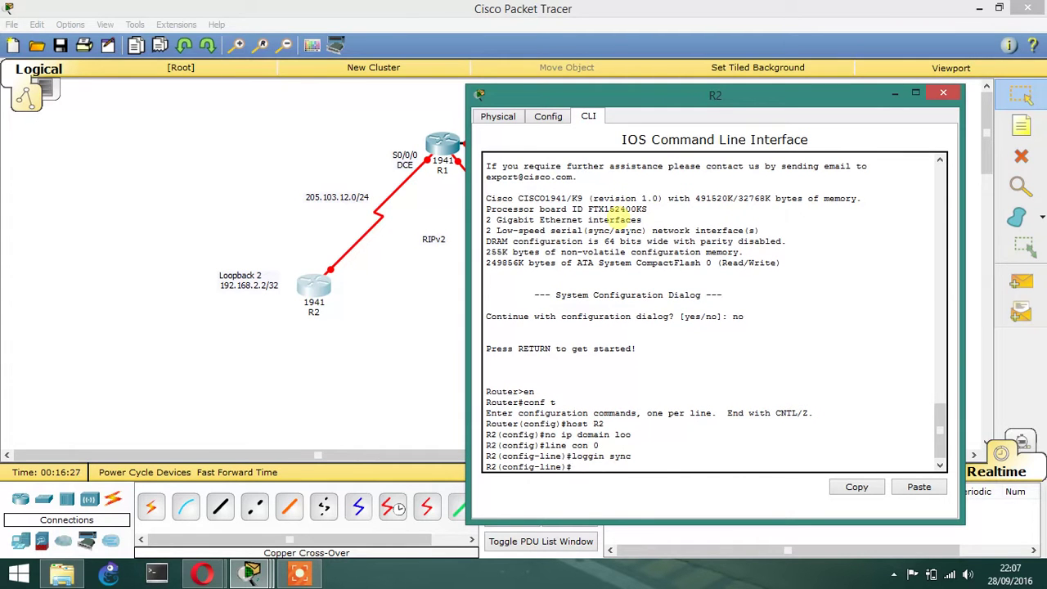
text(exit)
key(Return)
Assign Serial0/0/0 the address 205.103.12.2/24 and bring it up.
text(int s0)
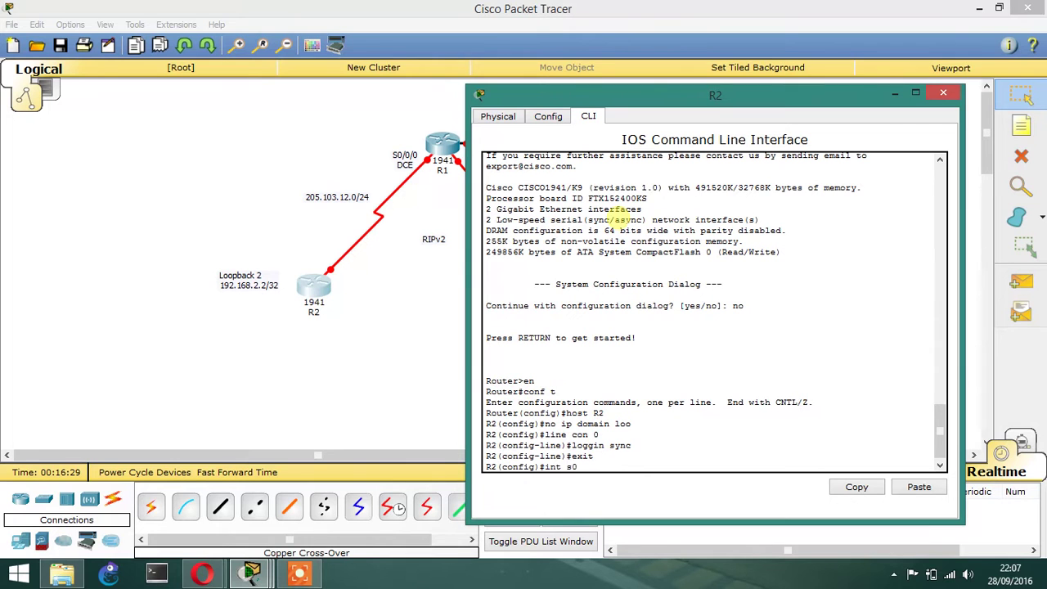
text(/0/0)
key(Return)
text(ip add)
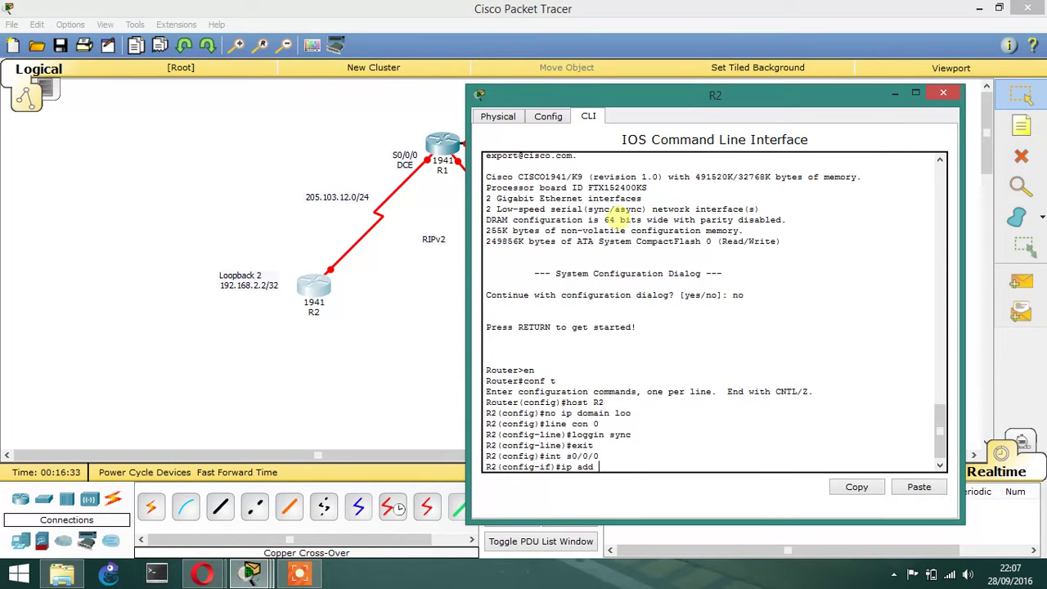
text( 205.103.12.2 255.2255.255.0)
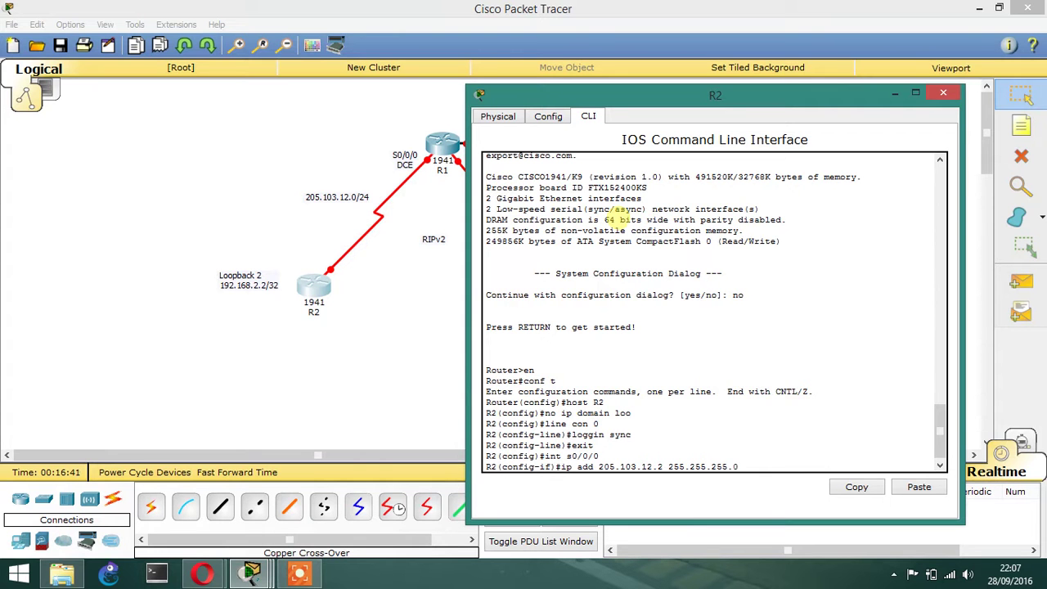
key(Return)
text(no)
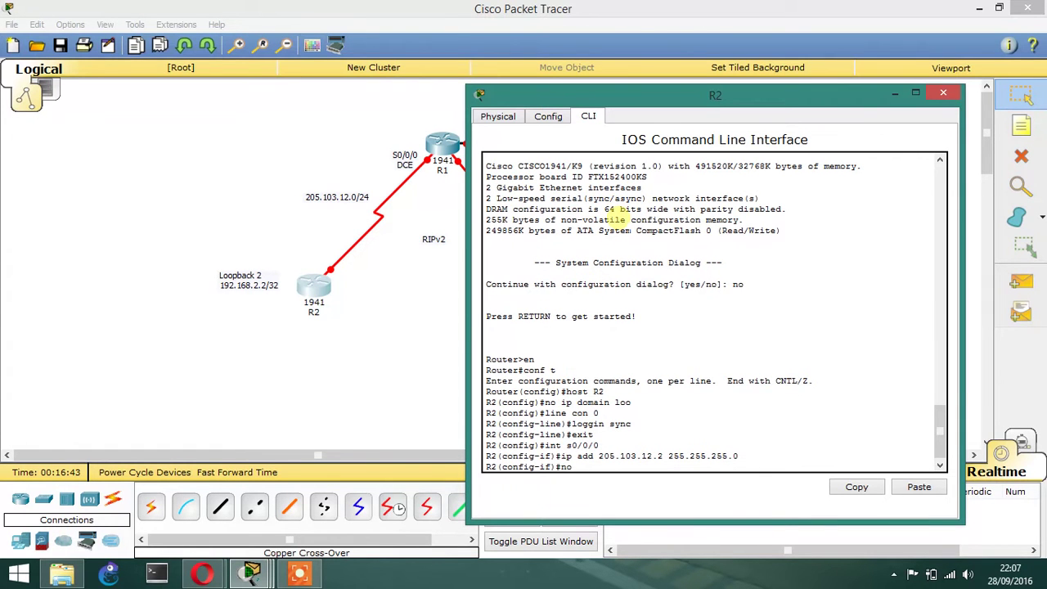
text( shut)
key(Return)
Create Loopback 2 with address 192.168.2.2 255.255.255.255.
key(Return)
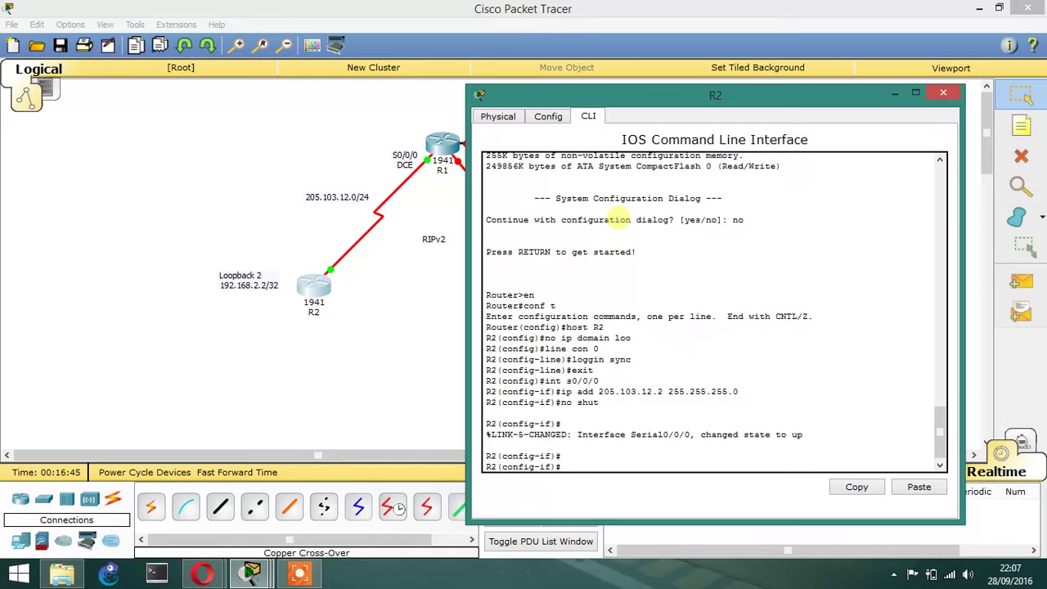
text(int loo 2)
key(Return)
text(ip )
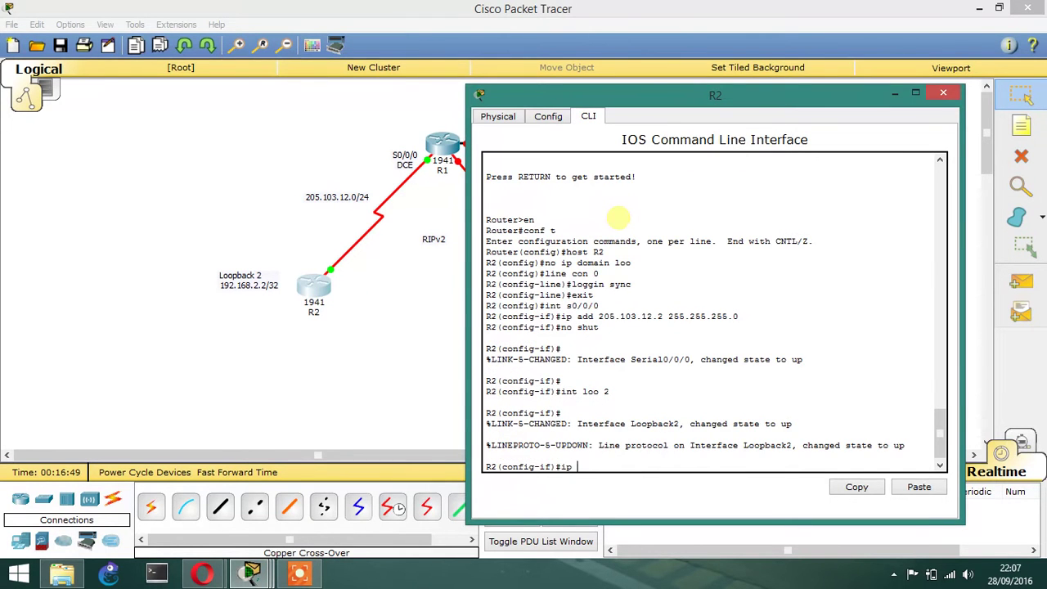
text(add 192)
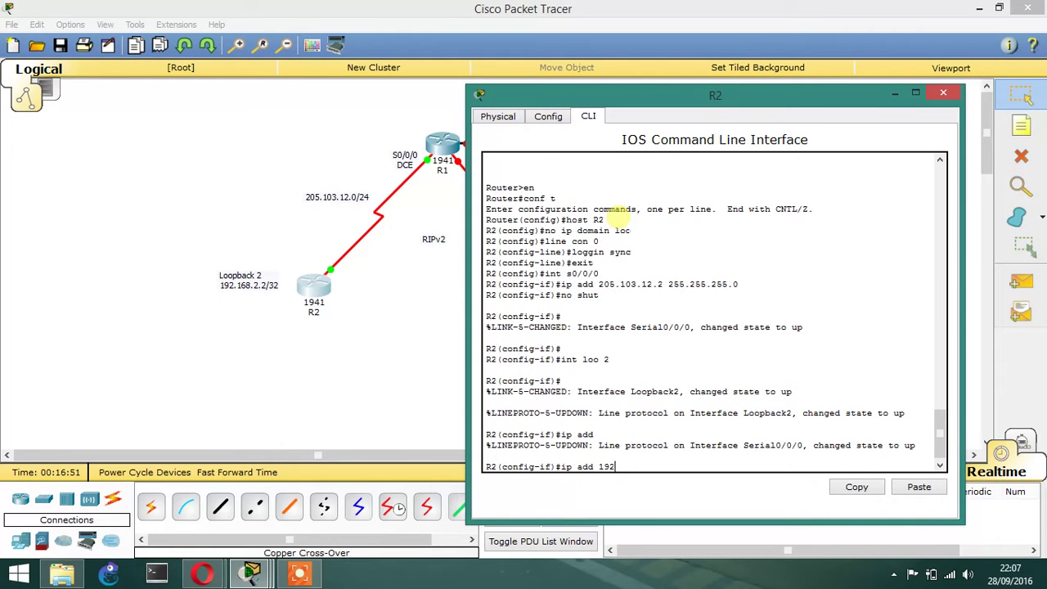
text(.168.2.2 255.255.255.255)
key(Return)
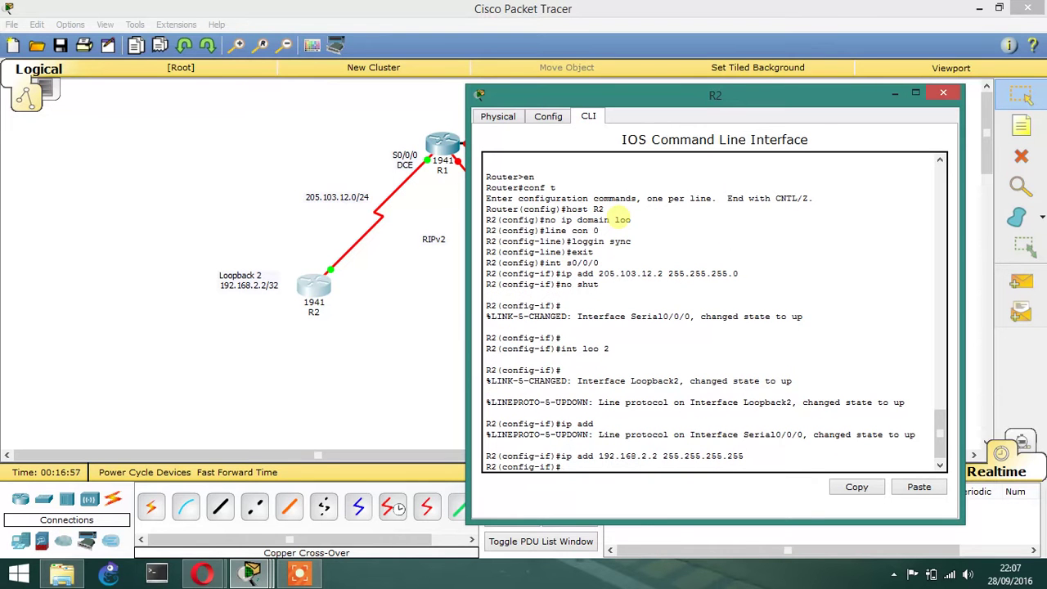
Leave configuration mode and save R2's configuration with wr.
text(end)
key(Return)
text(wr)
key(Return)
key(Return)
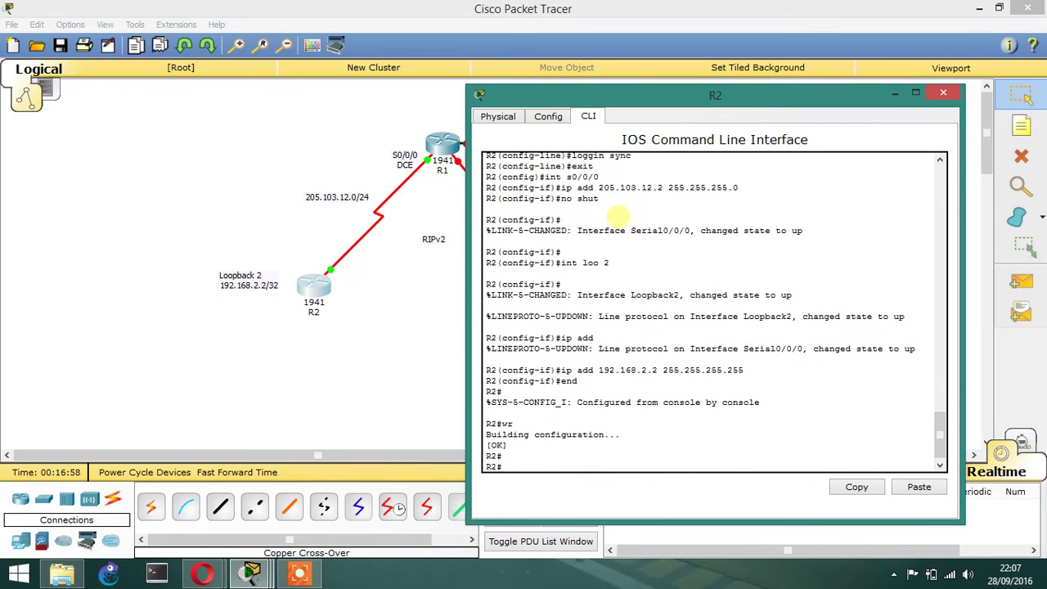
Open R3's CLI, decline the setup dialog, and enter global configuration mode.
click(221, 188)
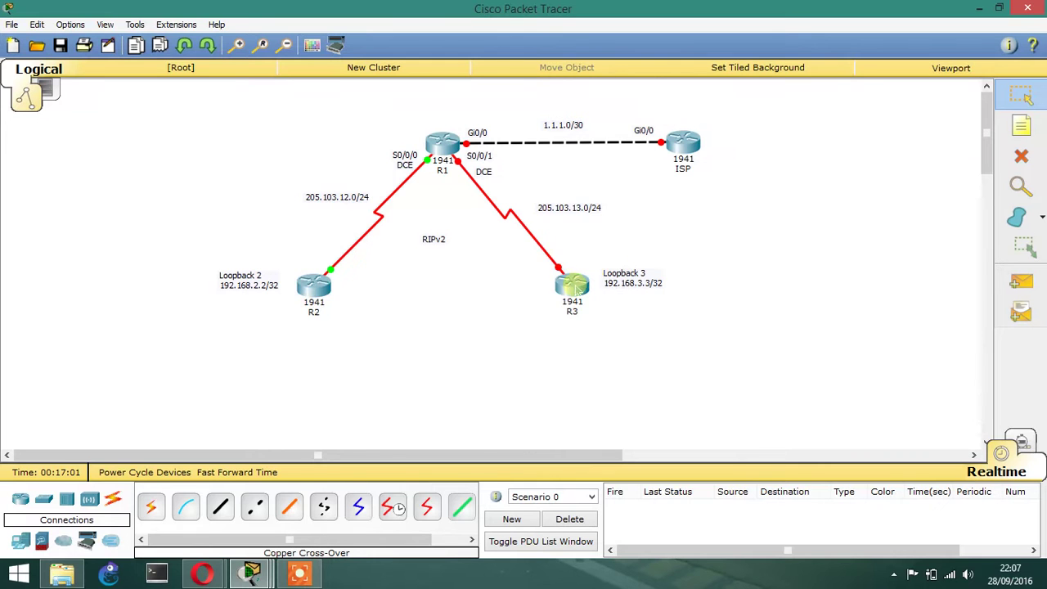
click(572, 284)
drag(570, 102, 300, 94)
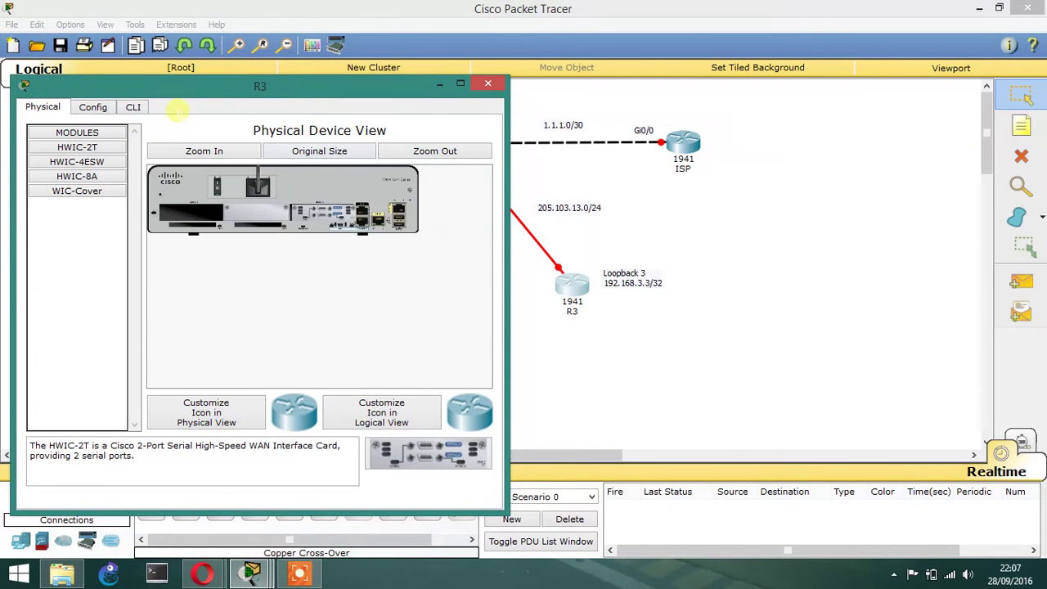
click(133, 106)
text(no)
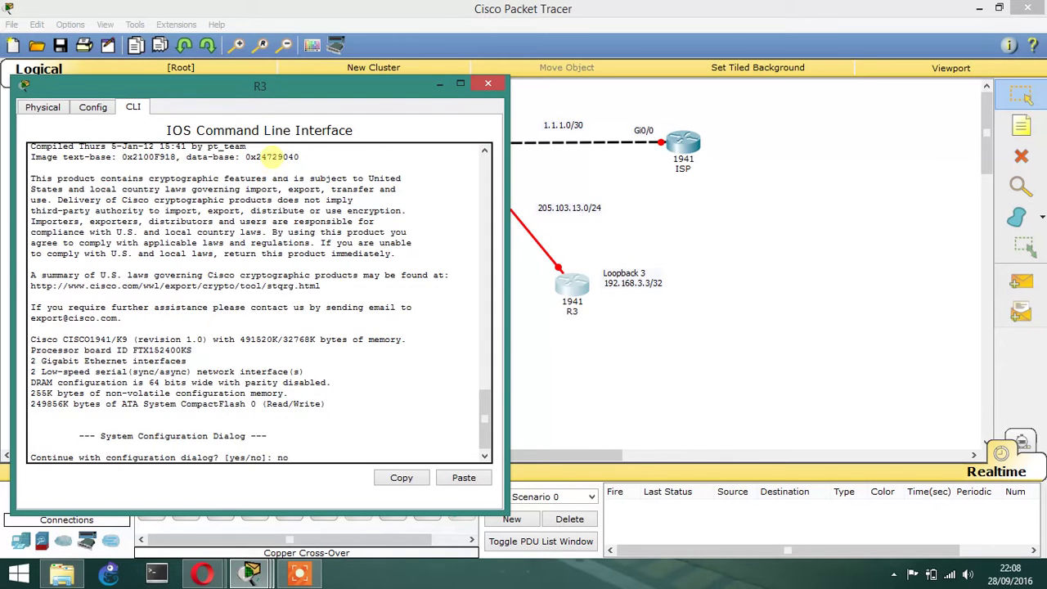
key(Return)
key(Return)
text(en)
key(Return)
text(conf t)
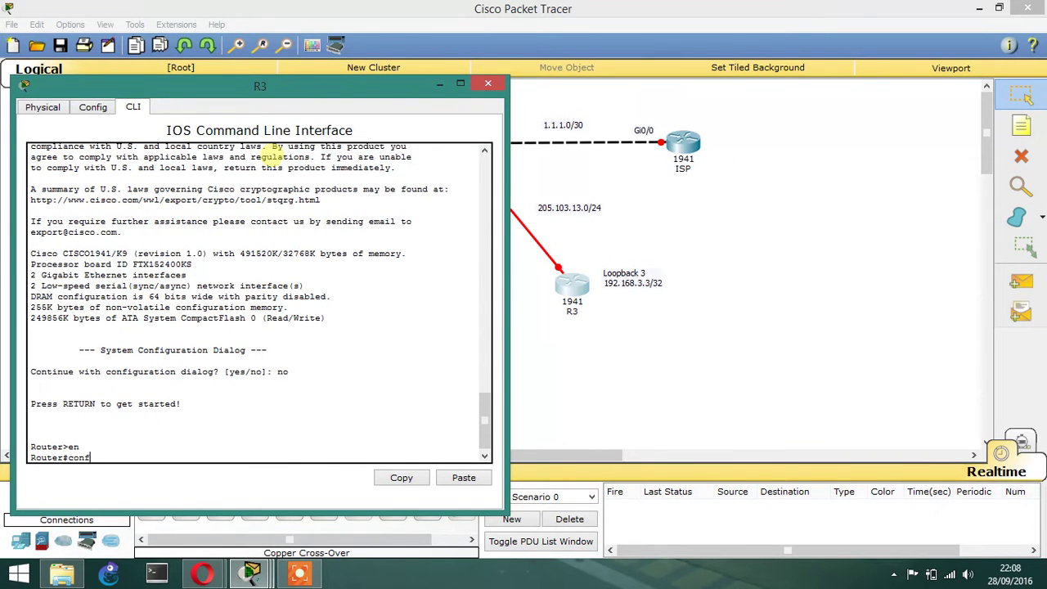
key(Return)
Name the router R3, disable domain lookup, and enable logging synchronous on console 0.
text(int s)
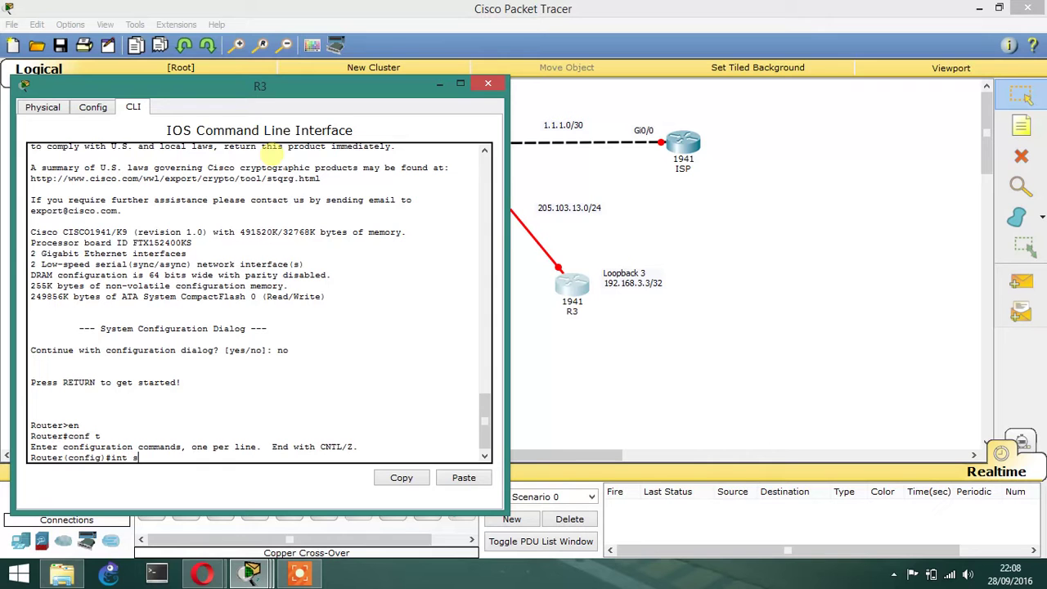
key(BackSpace)
key(BackSpace)
key(BackSpace)
key(BackSpace)
key(BackSpace)
key(BackSpace)
text(go)
text(host R3)
key(Return)
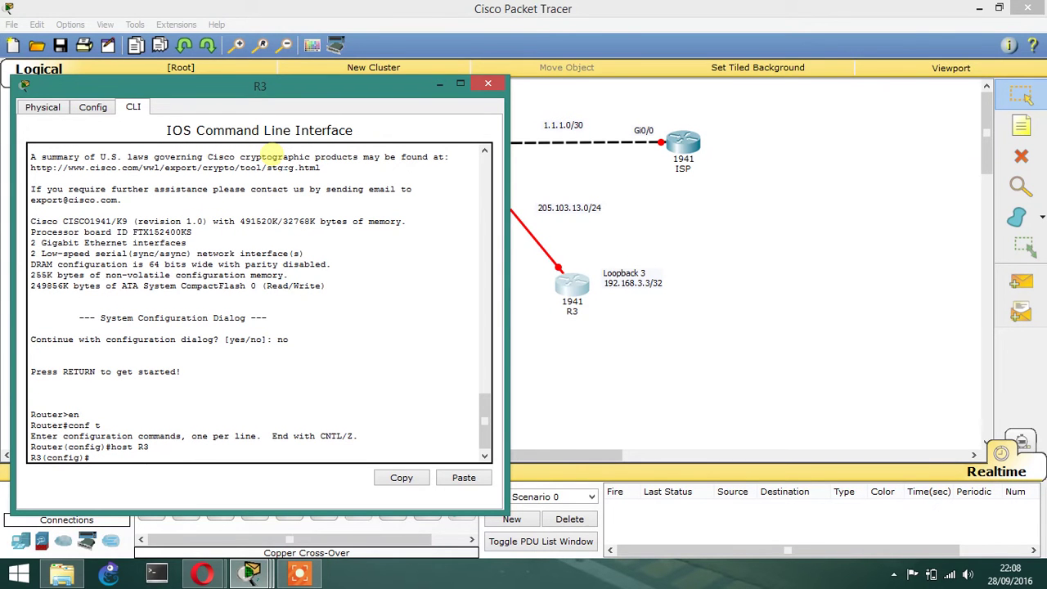
text(no ip domain loo)
key(Return)
text(line con)
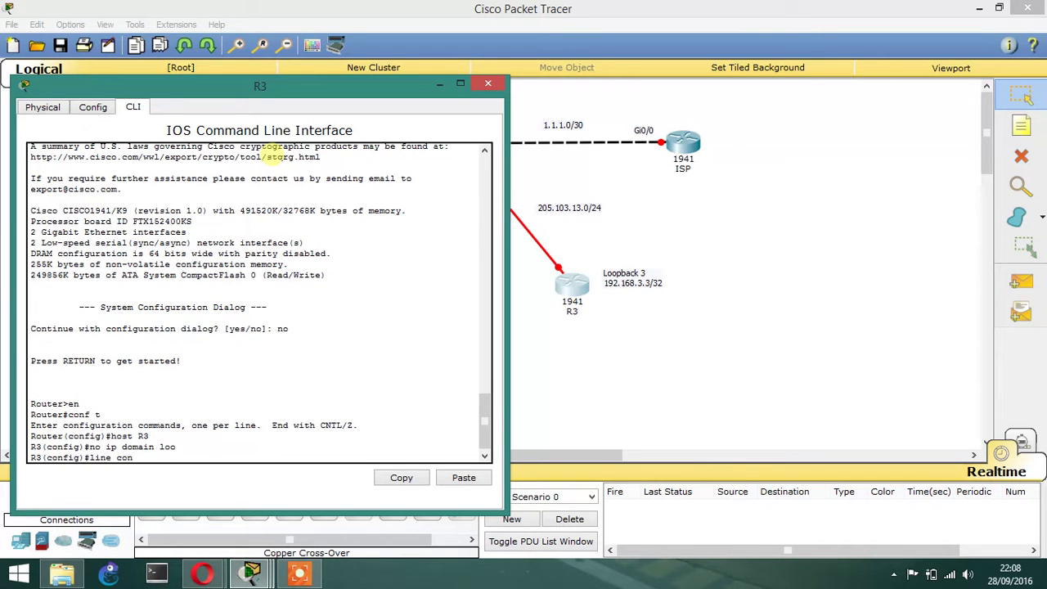
text( 0)
key(Return)
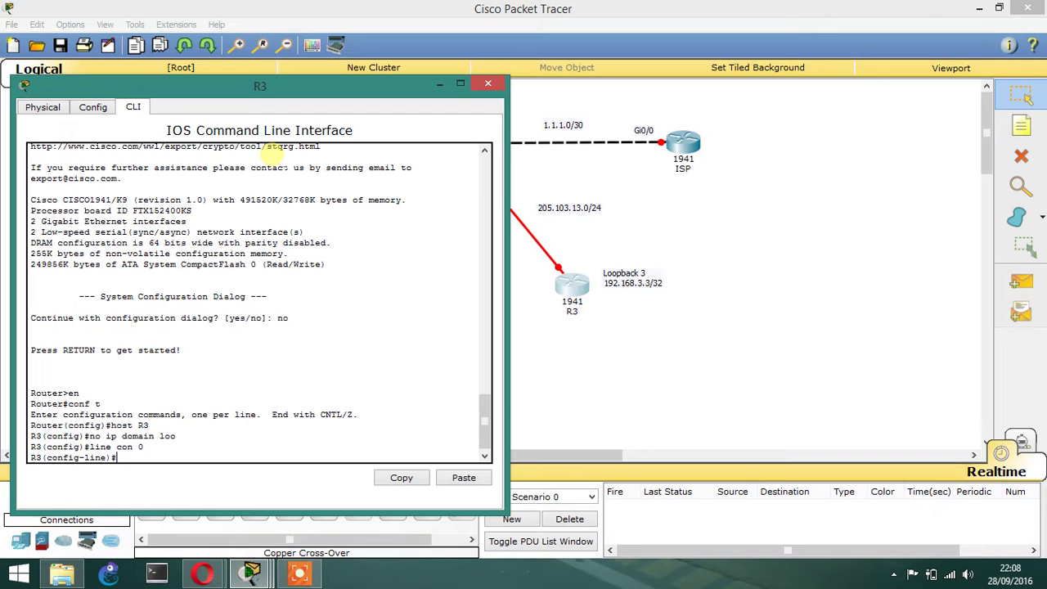
text(loggin sync)
key(Return)
text(exit)
key(Return)
Assign R3's serial interface 205.103.13.3 255.255.255.0 and bring it up.
text(int)
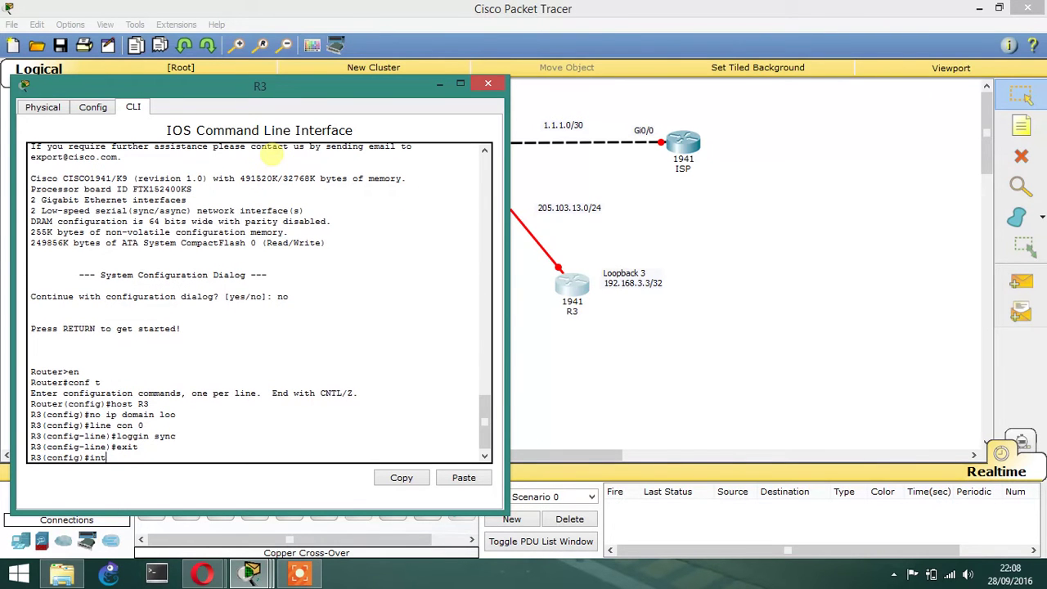
text( s0/0/0/1)
key(Return)
text(ip add)
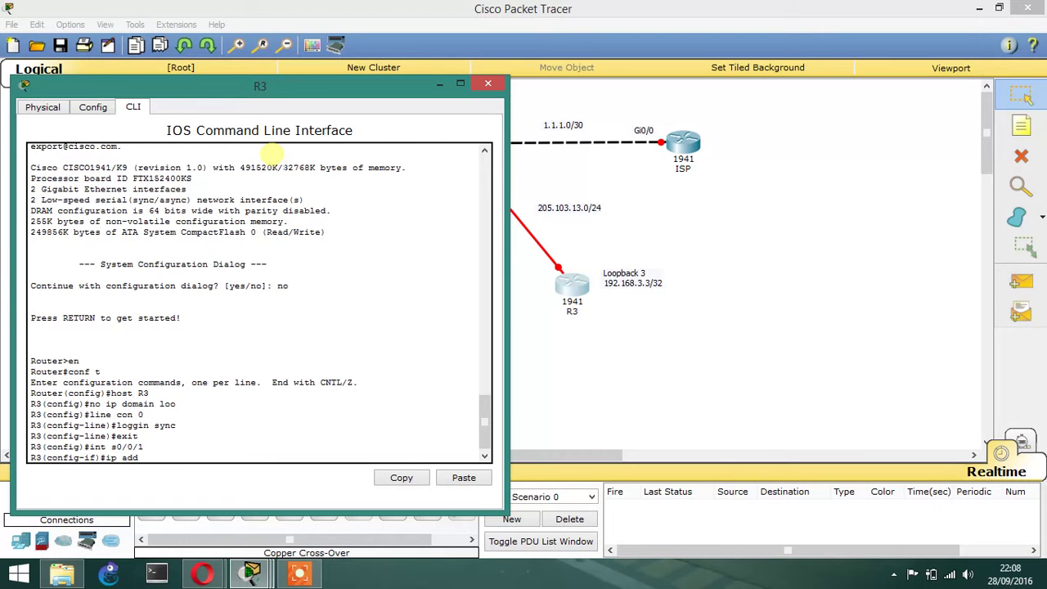
text( 205.103.13.3 255.255.255.0)
key(Return)
text(no shut)
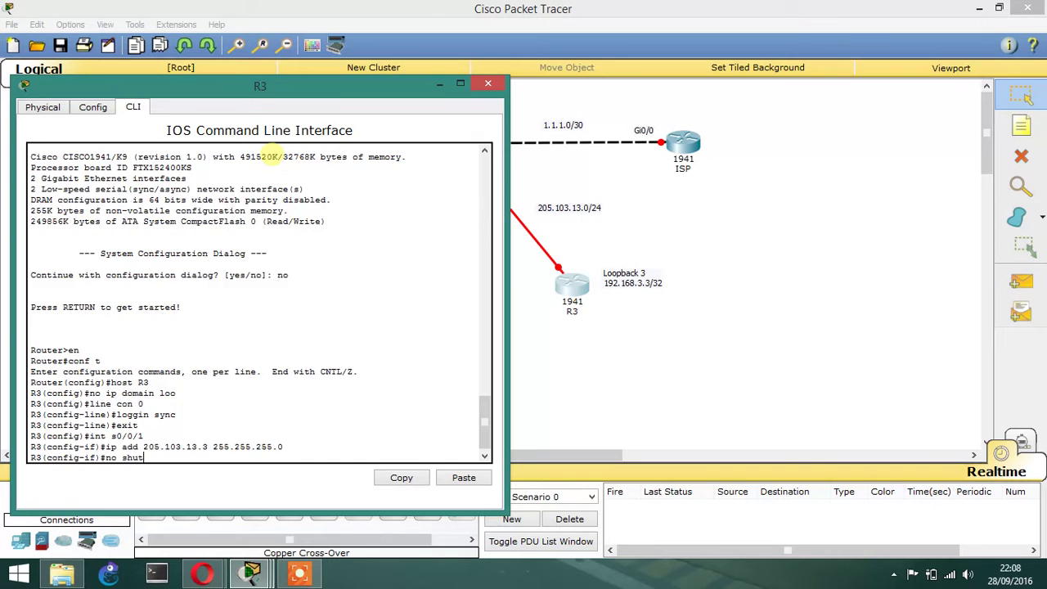
key(Return)
Close R3's window and add S0/0/0 and S0/0/1 text notes to the canvas.
click(487, 83)
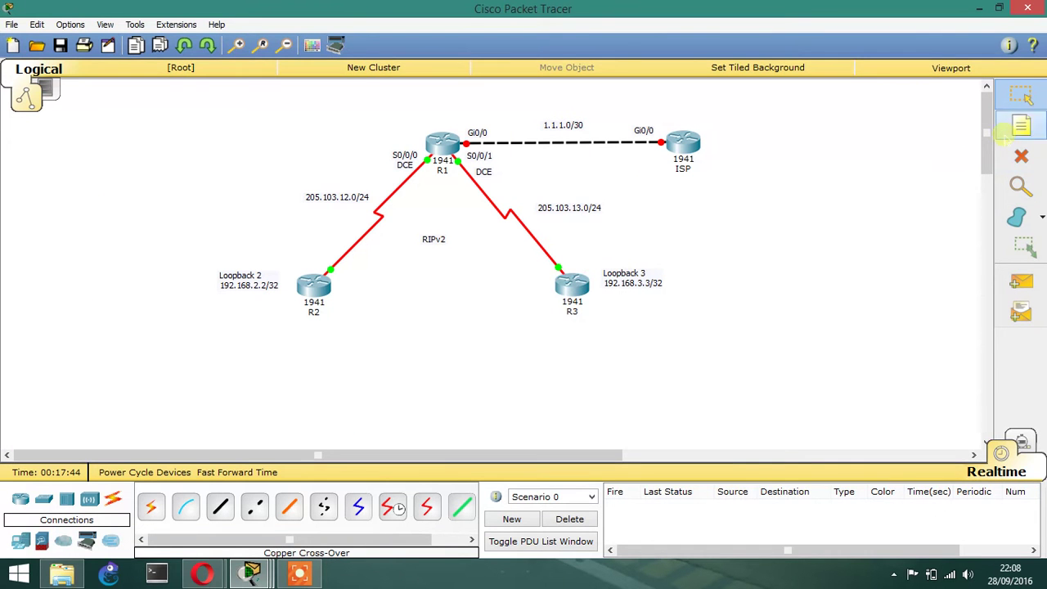
click(1021, 126)
click(424, 365)
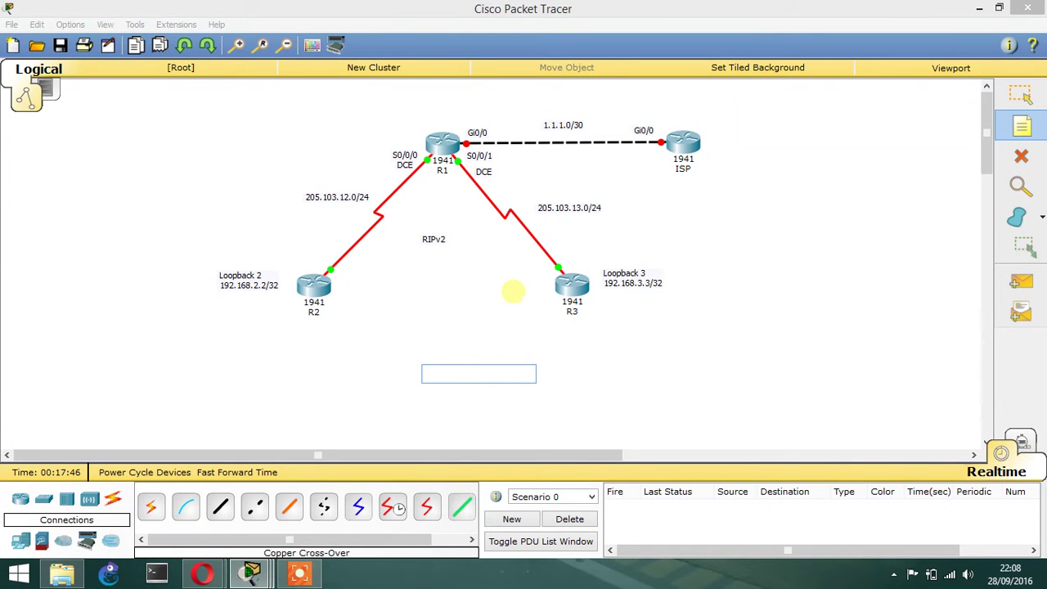
text(S0/0/0)
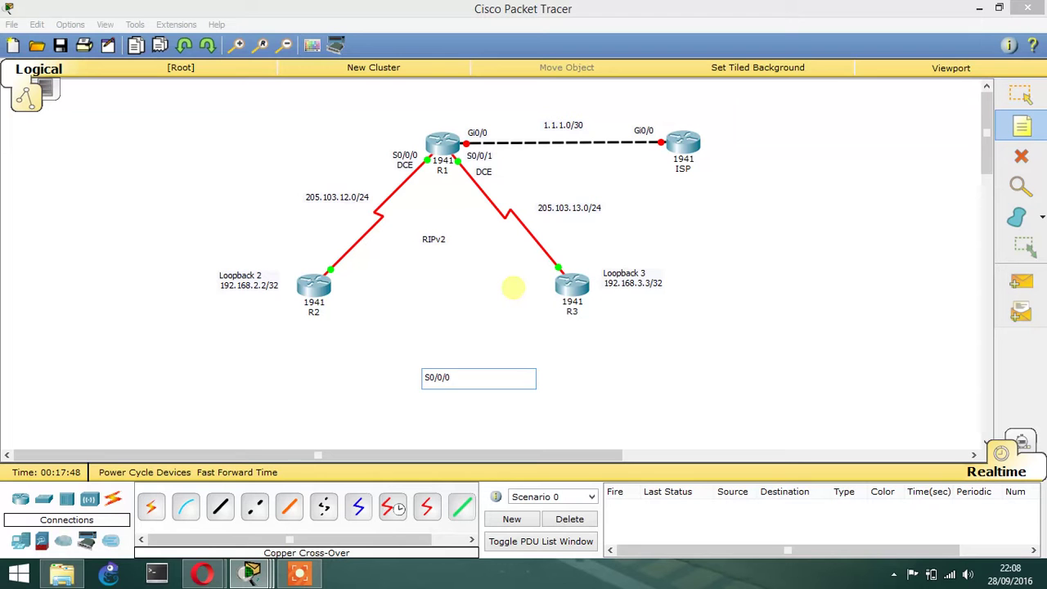
click(611, 355)
text(S)
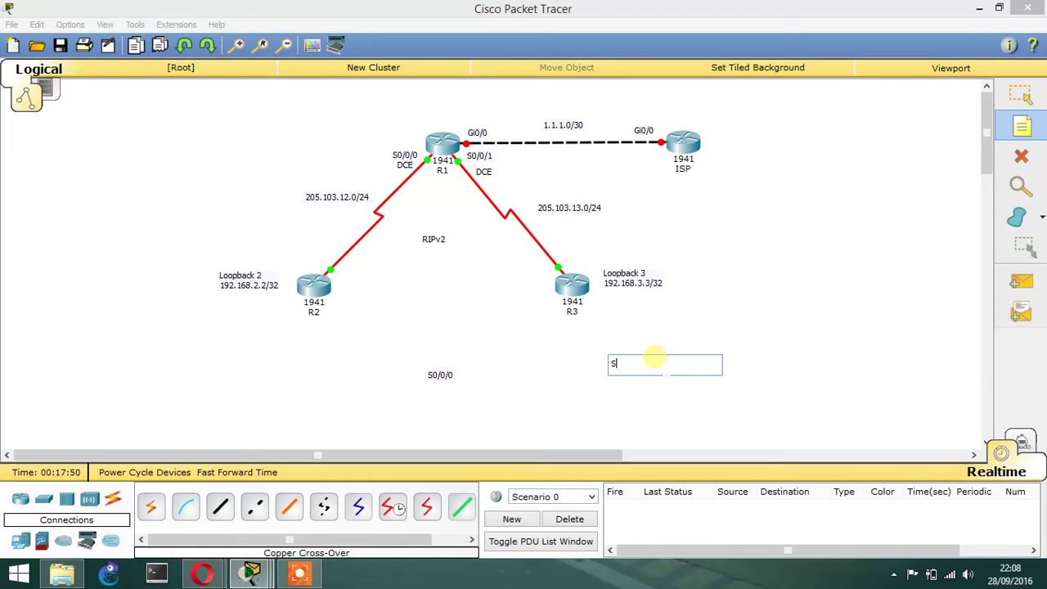
text(0/0/1)
click(707, 304)
key(Escape)
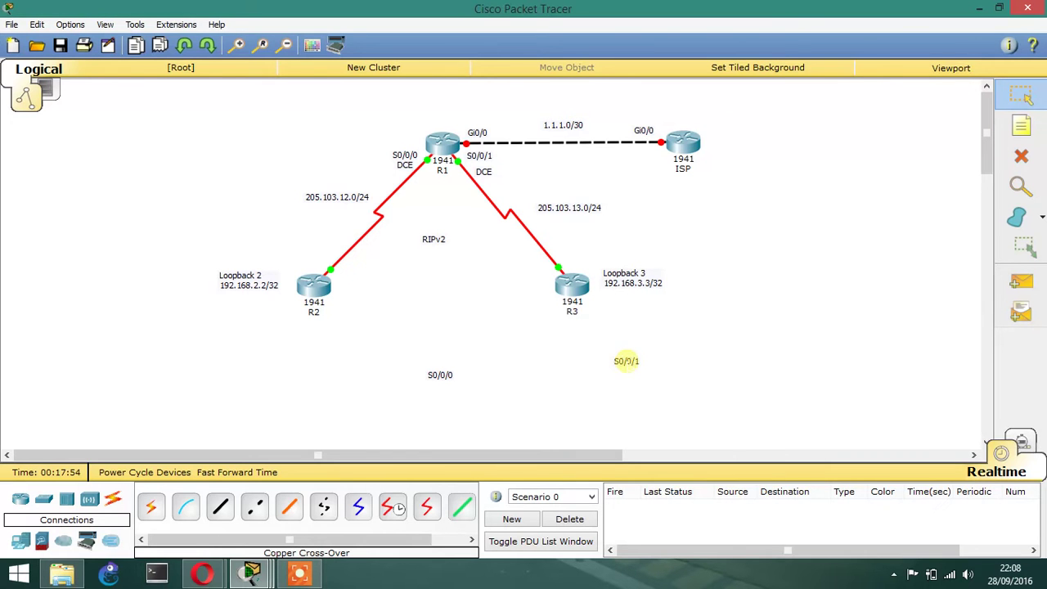
Place the S0/0/1 note beside R3 and S0/0/0 beside R2, then reopen R3's CLI.
drag(625, 361, 535, 271)
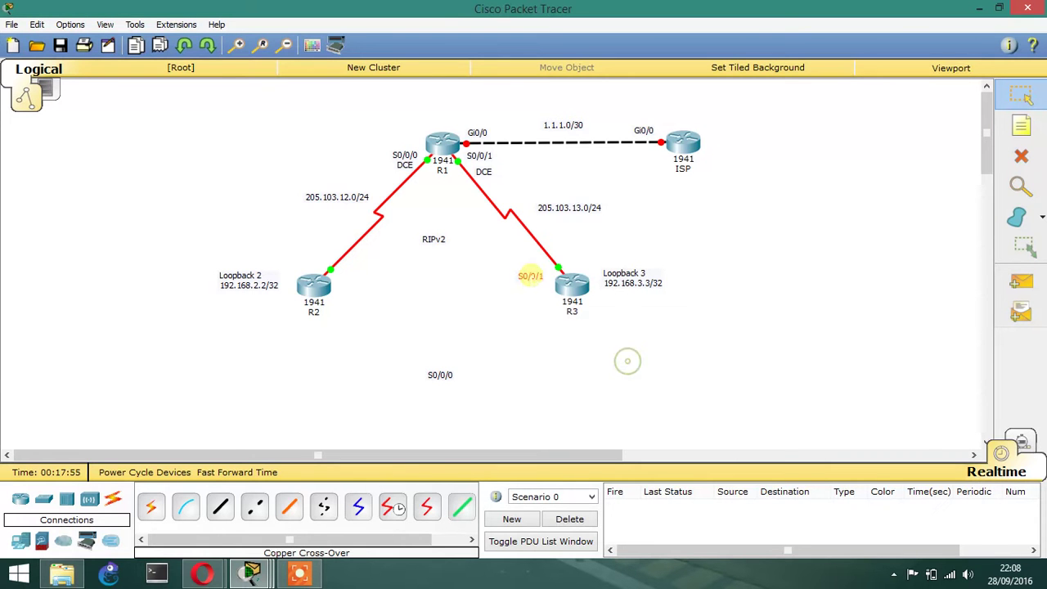
drag(448, 369, 351, 273)
click(434, 354)
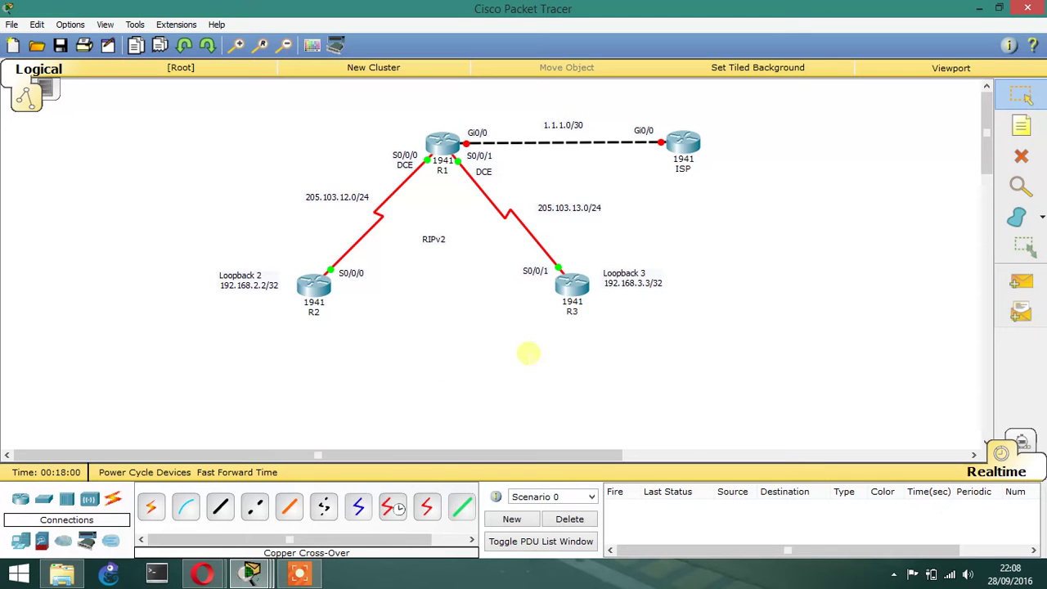
click(571, 285)
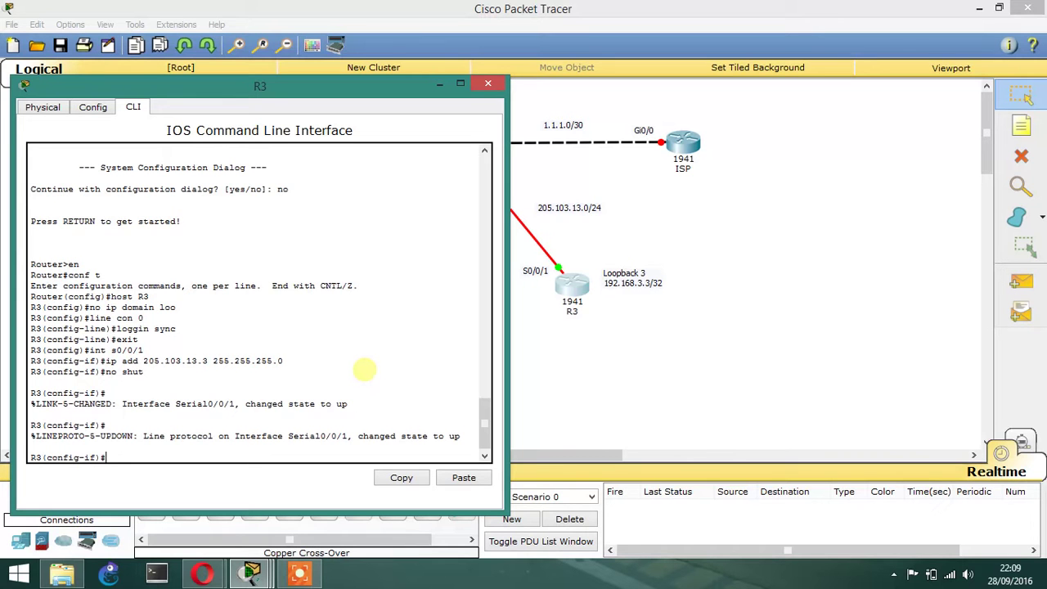
Give R3 an enabled Loopback3 with address 192.168.3.3 255.255.255.255.
text(int loo 3)
key(Return)
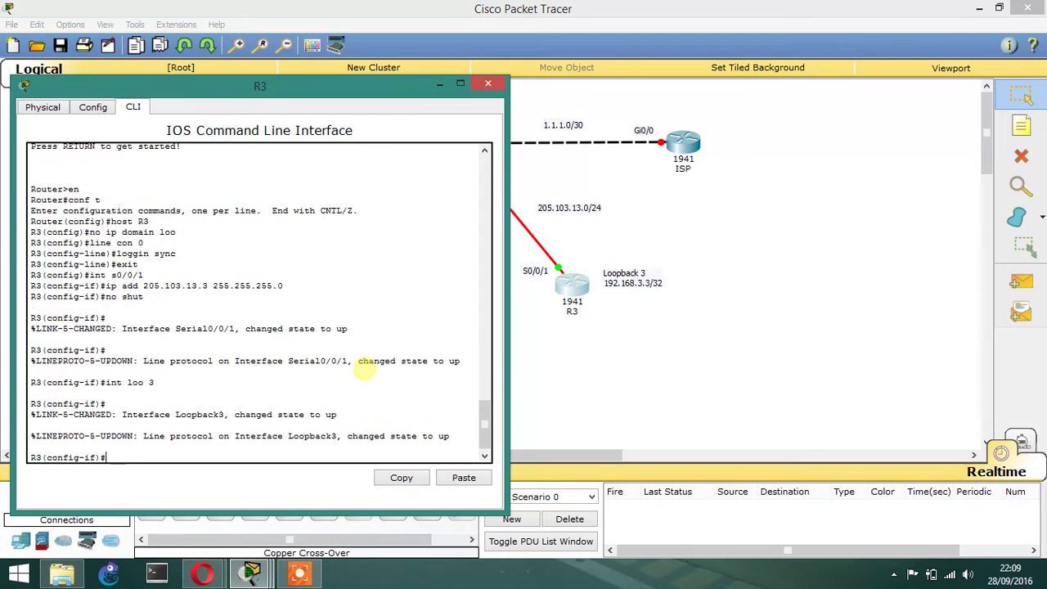
text(ip add)
text(192.168.3.3 255.25)
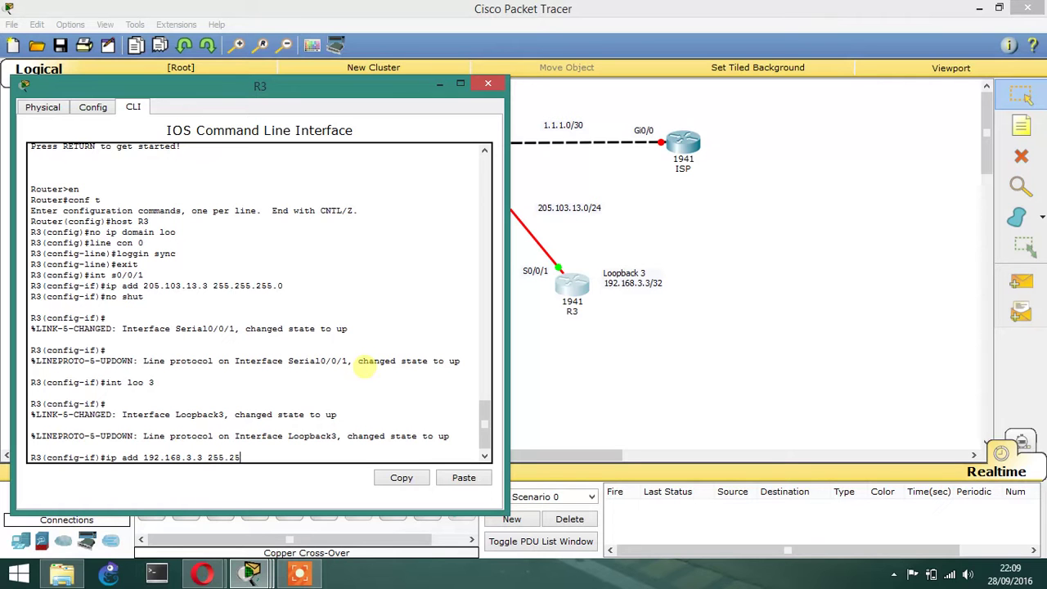
text(5.255.255)
key(Return)
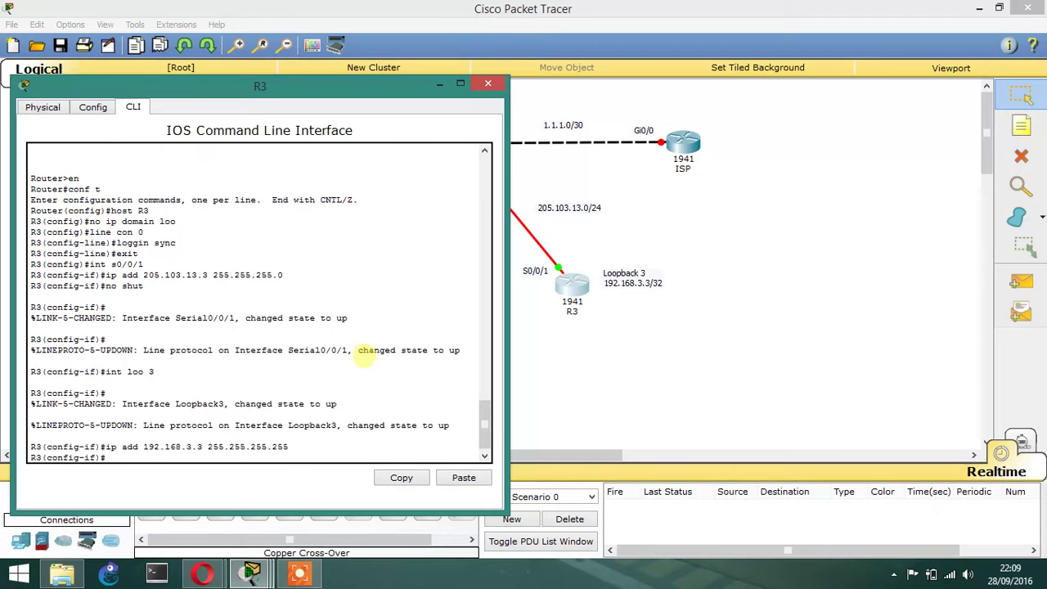
text(no shut)
key(Return)
key(Return)
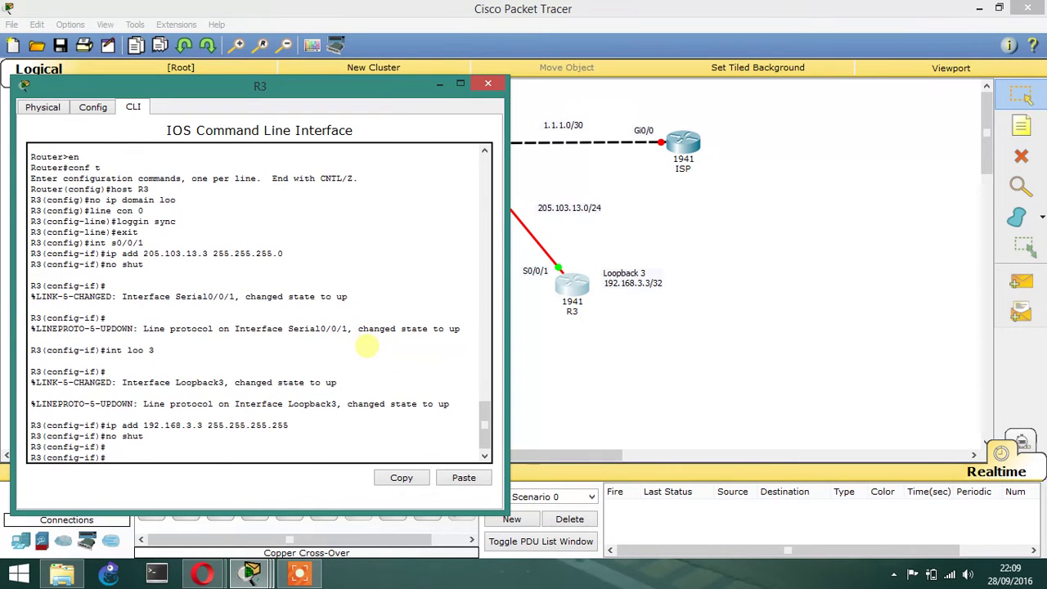
Leave configuration mode and save R3's running configuration with wr.
text(end)
key(Return)
text(wr)
key(Return)
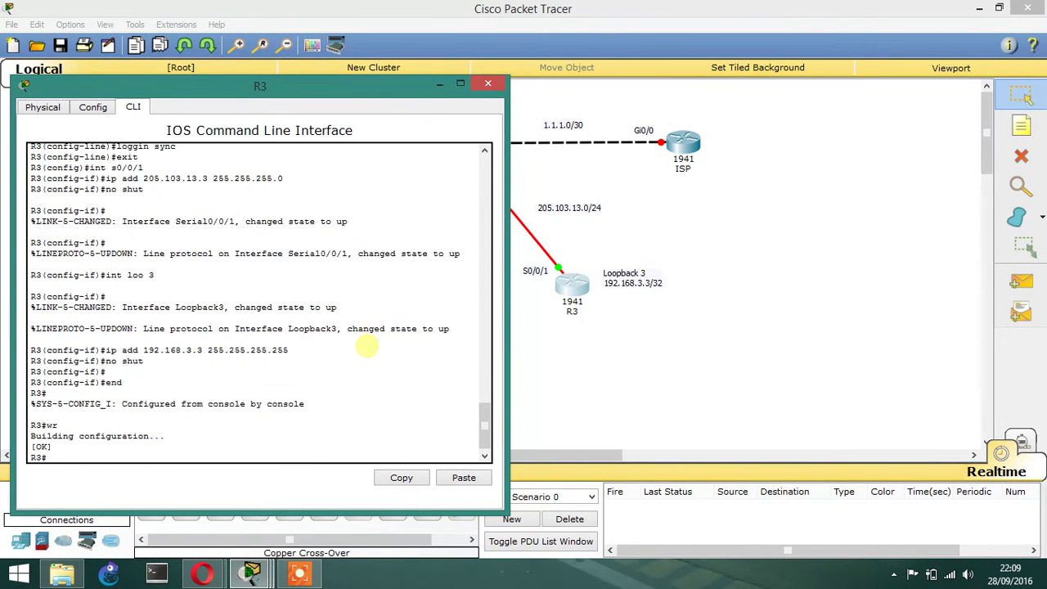
Bring up the ISP router's device window and switch to its command line.
click(723, 273)
click(682, 144)
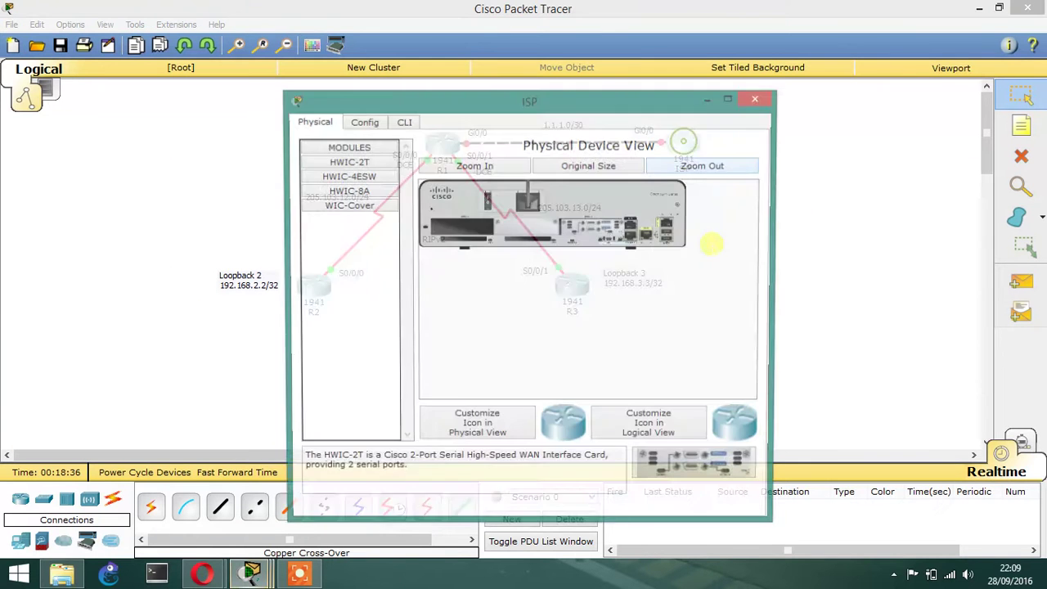
drag(520, 106, 280, 109)
click(162, 131)
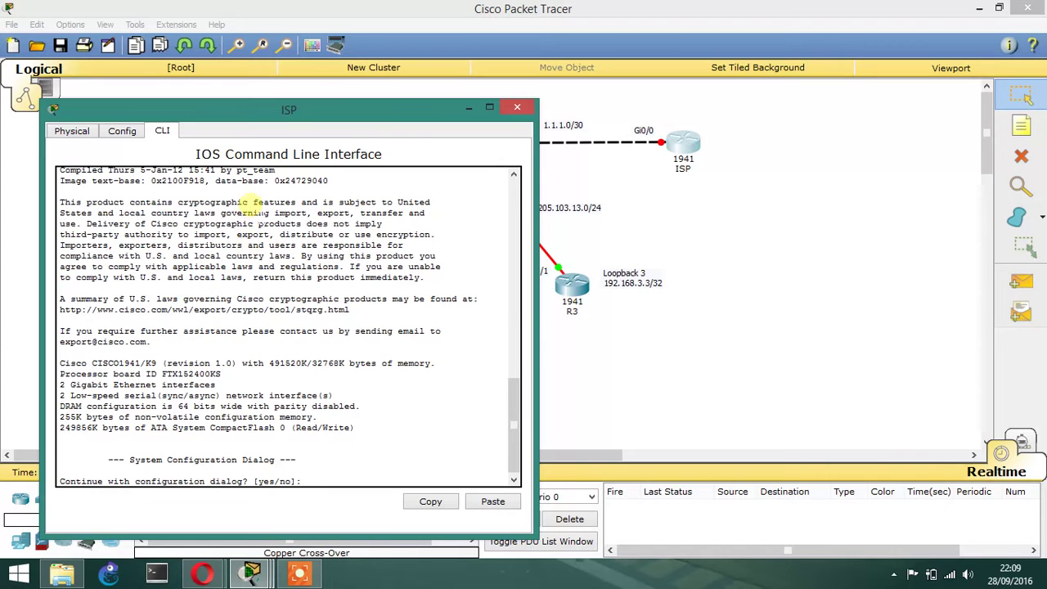
Skip the initial setup dialog, enter global configuration and set hostname ISP.
text(no)
key(Return)
key(Return)
text(en)
key(Return)
text(conf t)
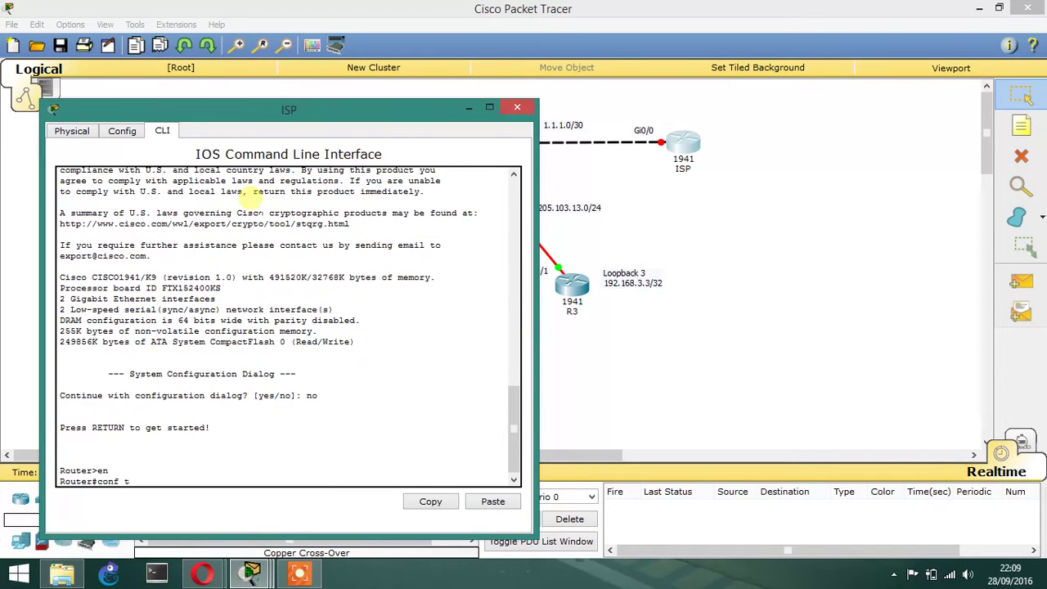
key(Return)
text(host ISP1)
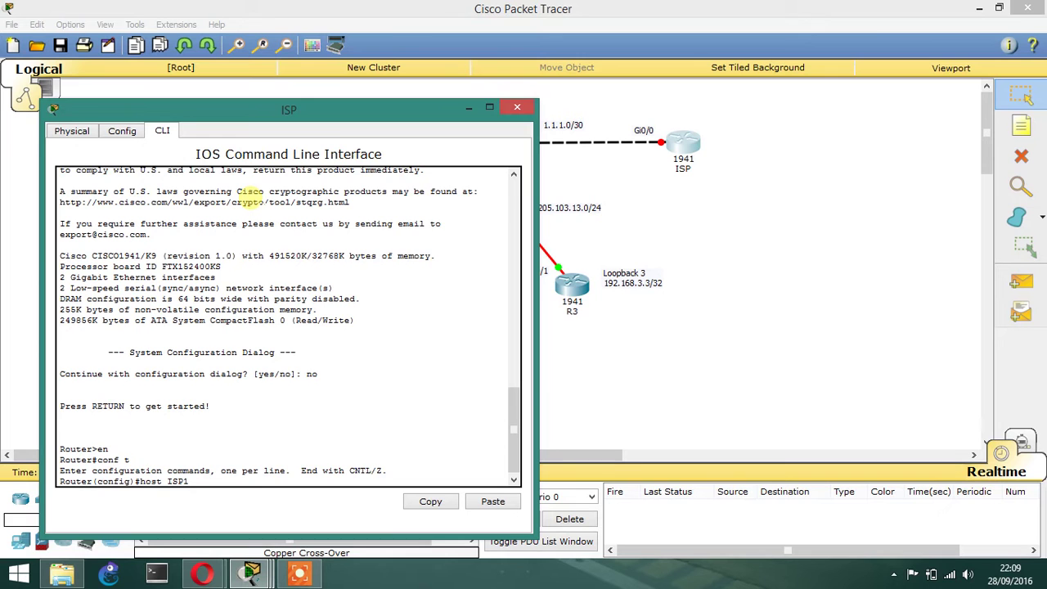
key(BackSpace)
Disable domain lookups and enable synchronous logging on console line 0.
key(Return)
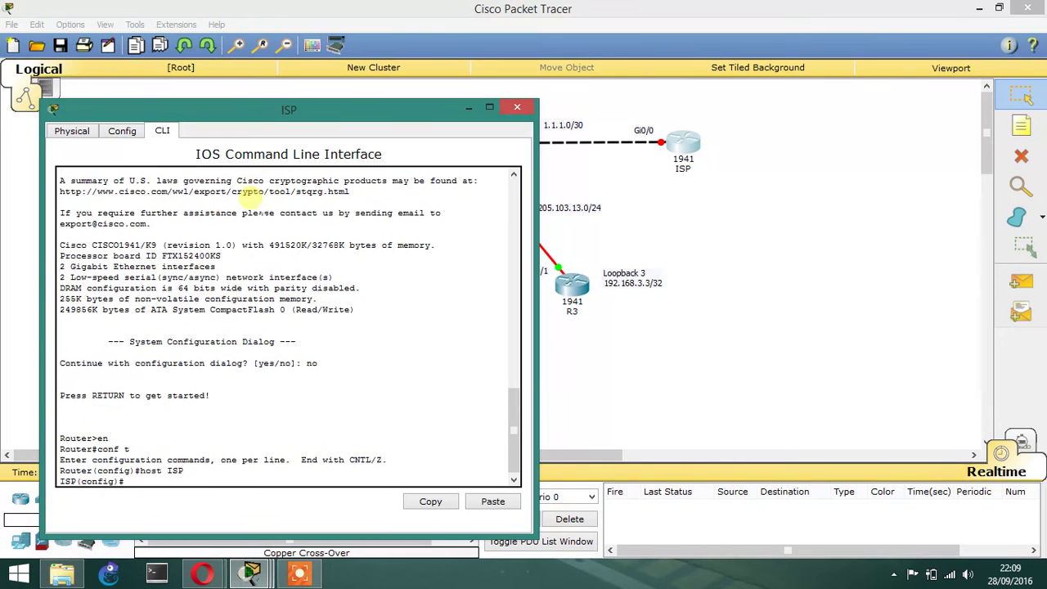
text(no ip domain loo)
key(Return)
text(int)
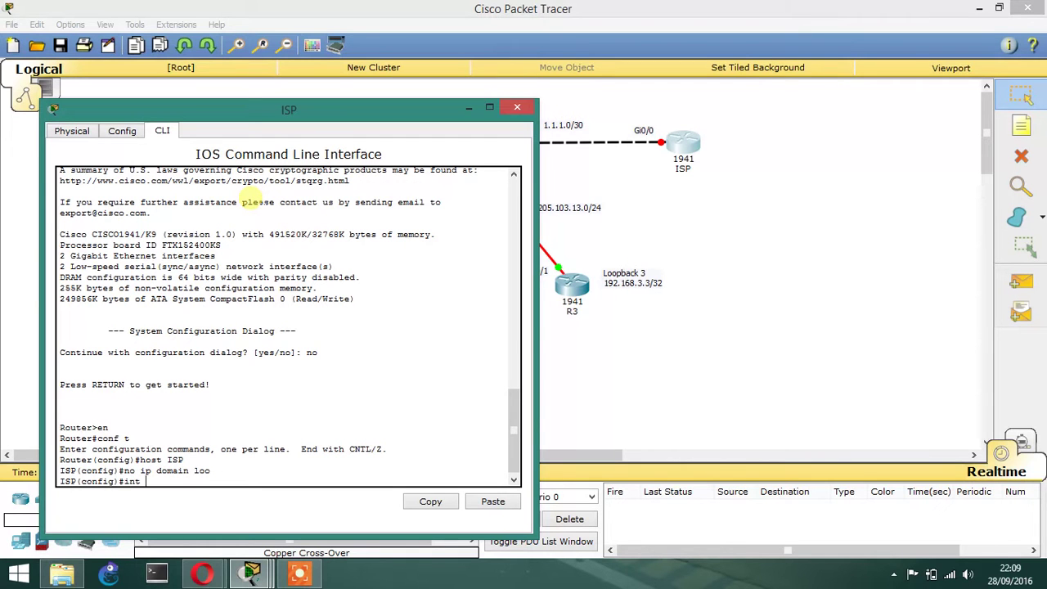
key(BackSpace)
key(BackSpace)
key(BackSpace)
text(line con 0)
key(Return)
text(loggin sync)
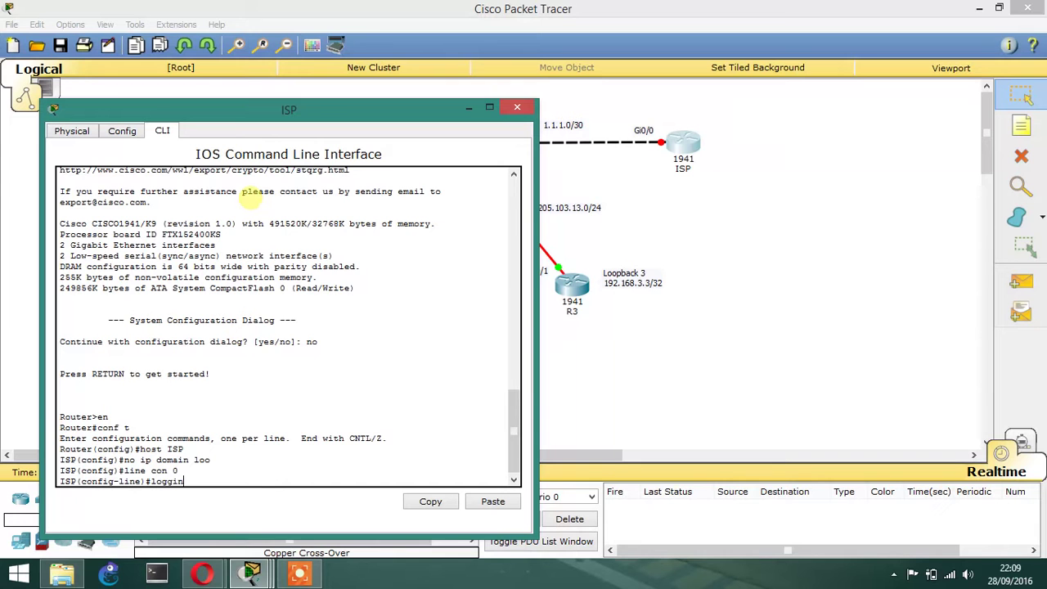
Address ISP's Gi0/0 as 1.1.1.2 255.255.255.252 and bring it up.
key(Return)
text(line)#l)
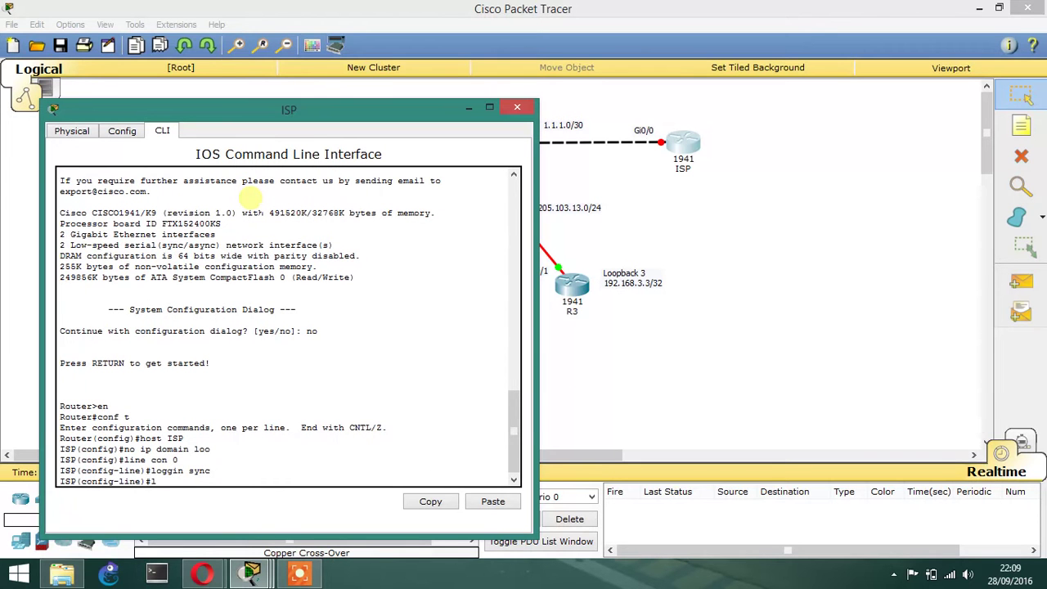
key(BackSpace)
text(int fa)
key(BackSpace)
key(BackSpace)
text(gi0/0)
key(Return)
text(ip add)
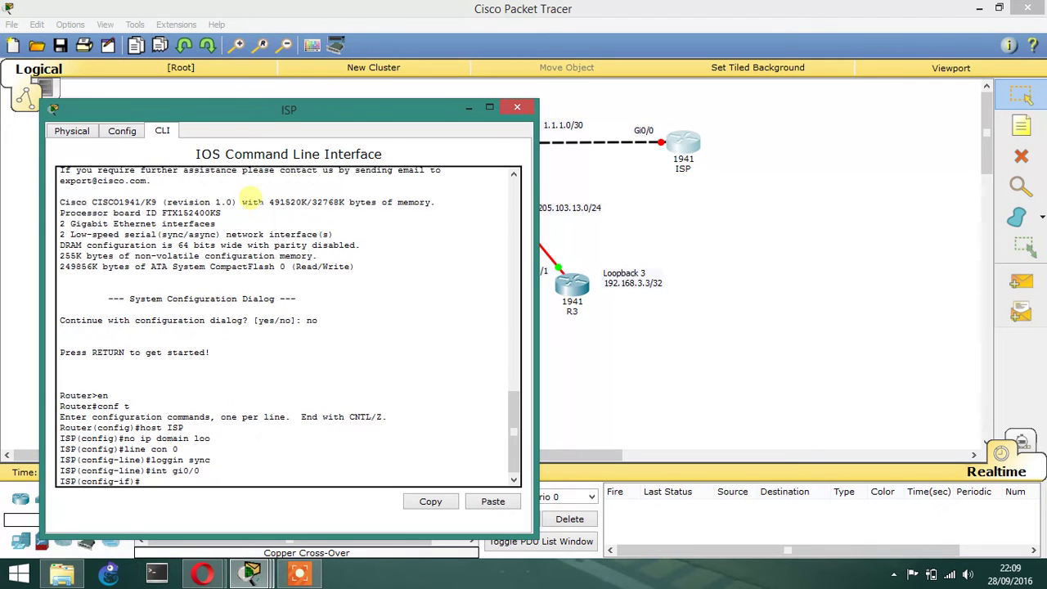
text( 1.1.1.2 255.255.255.)
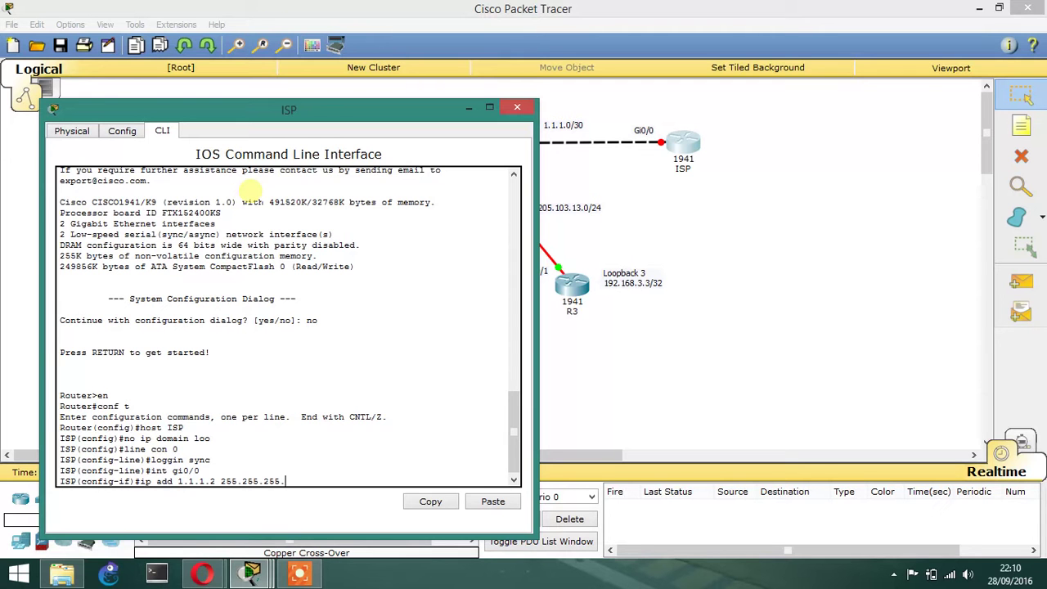
text(252)
key(Return)
text(no )
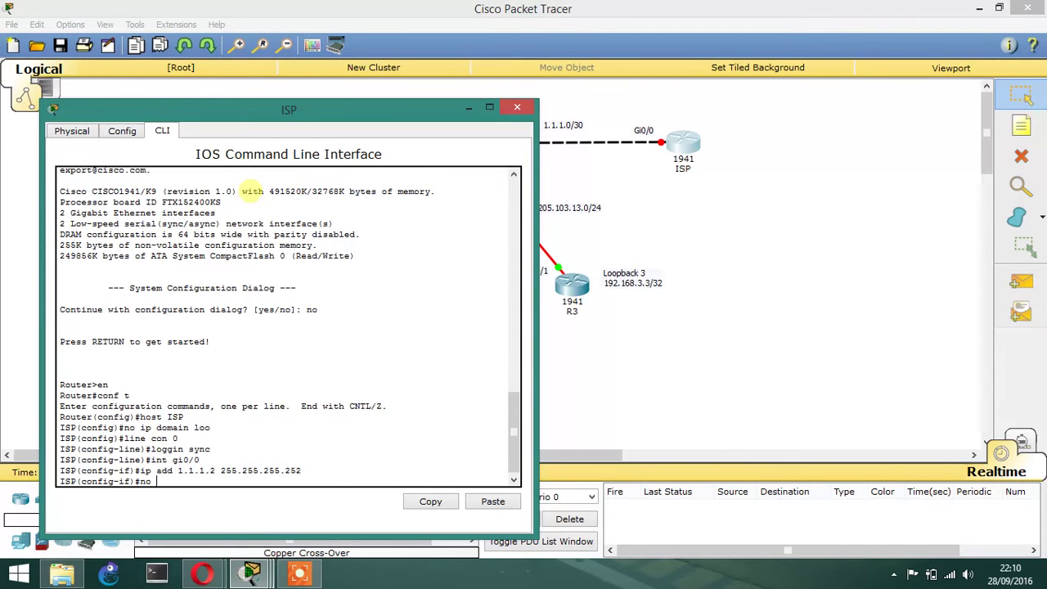
text(shut)
key(Return)
Save ISP's configuration and ping R1 at 1.1.1.1.
text(end)
key(Return)
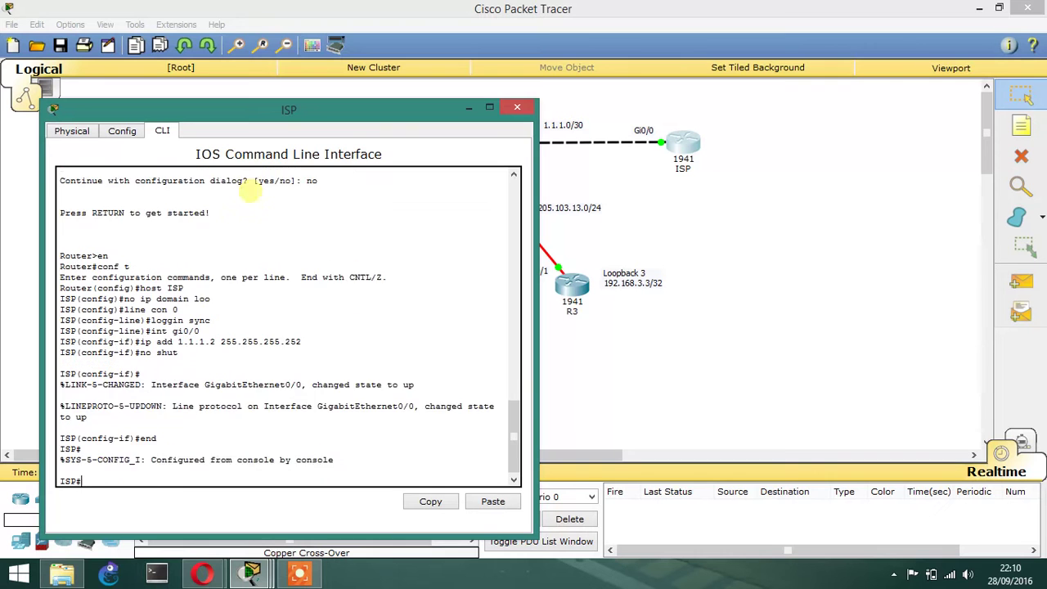
key(Return)
text(wr)
key(Return)
text(ping )
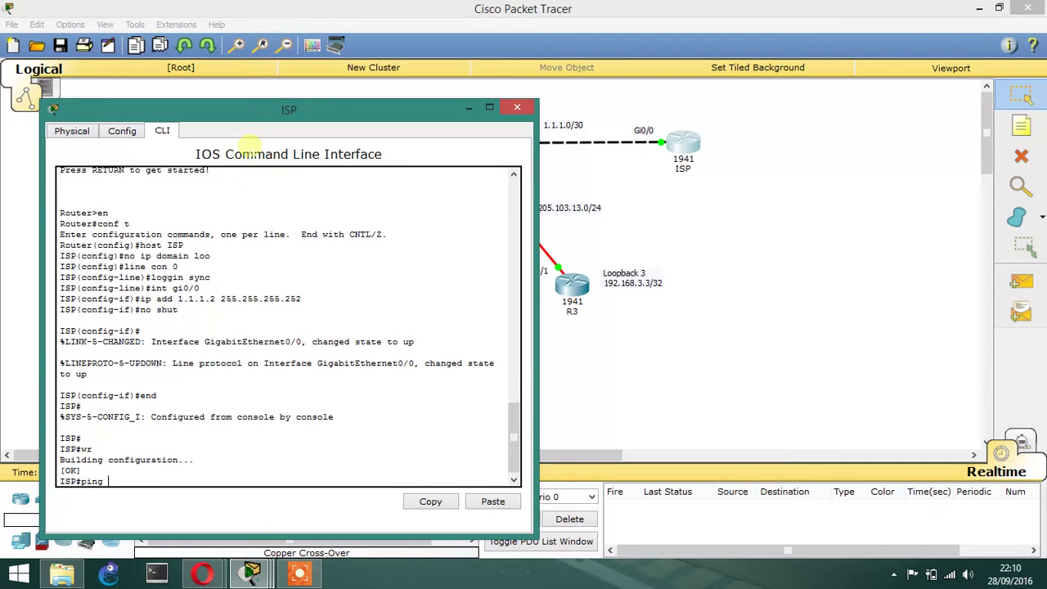
text(1.1.1.1)
key(Return)
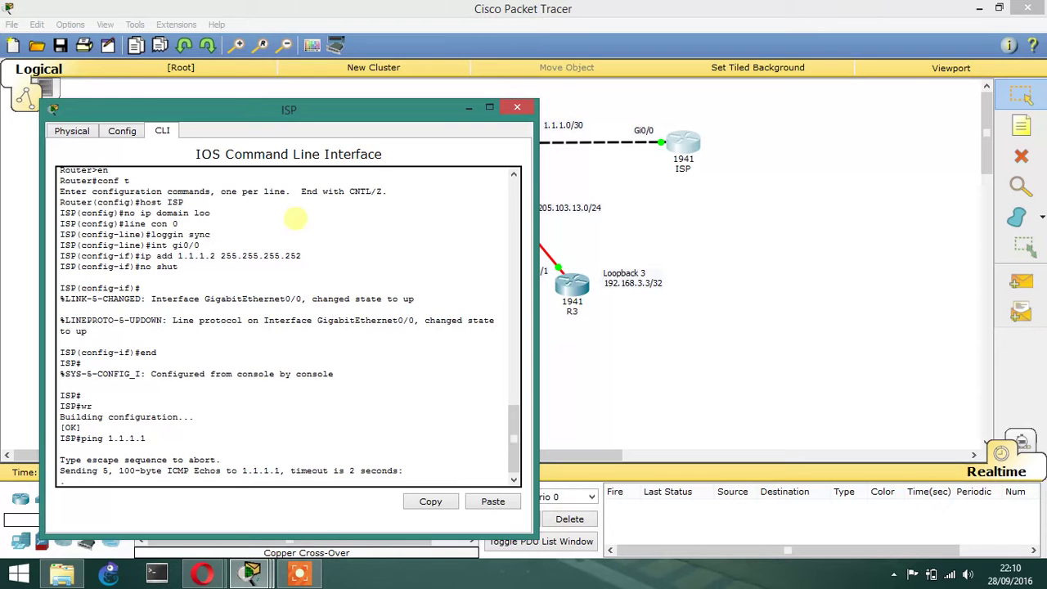
From R2, ping R1's serial address 205.103.12.1.
click(624, 271)
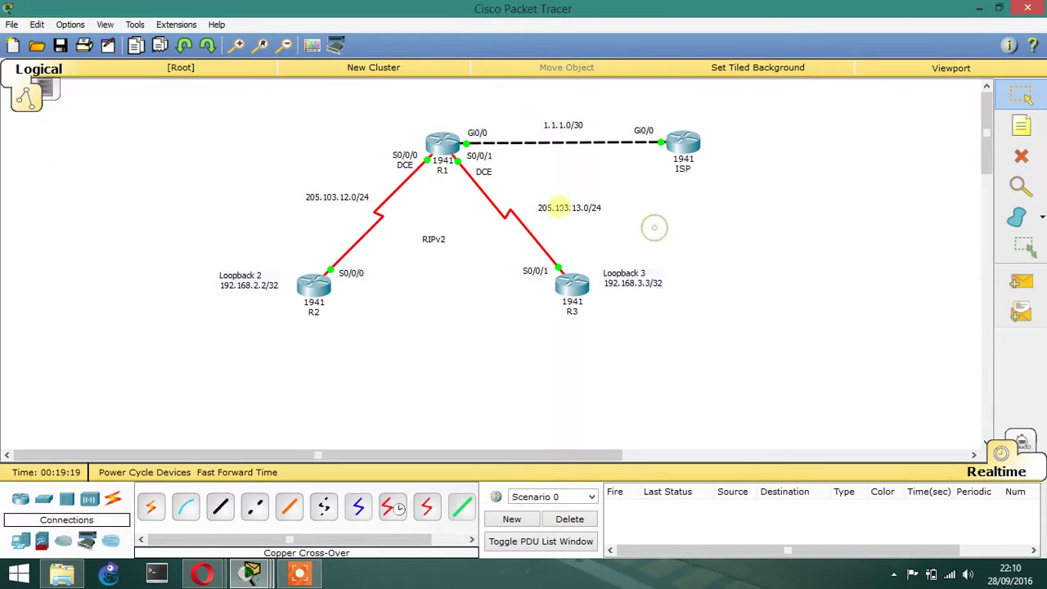
click(319, 288)
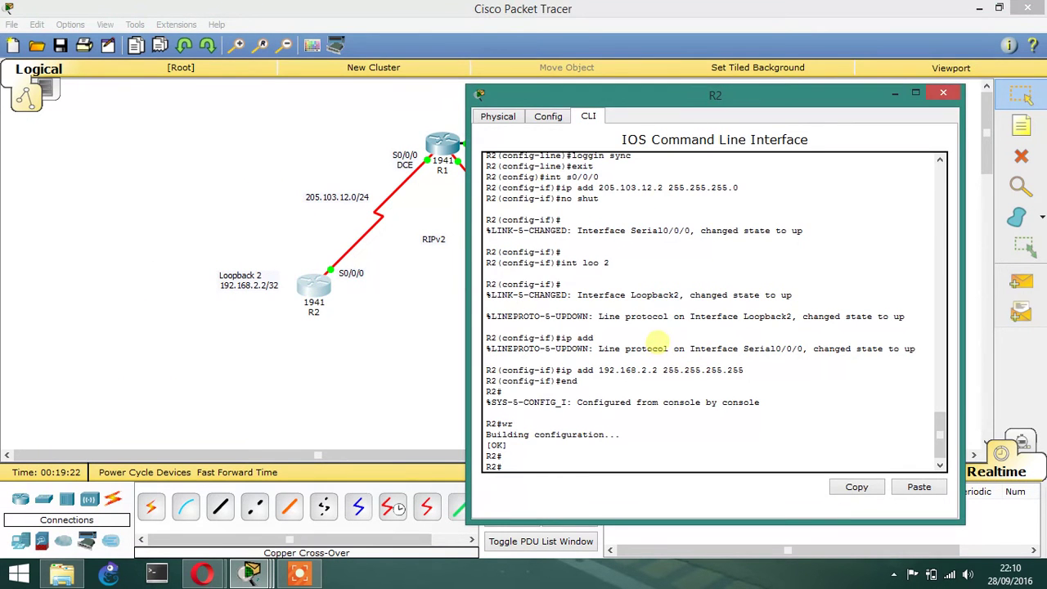
text(ping 205.103.12.1)
key(Return)
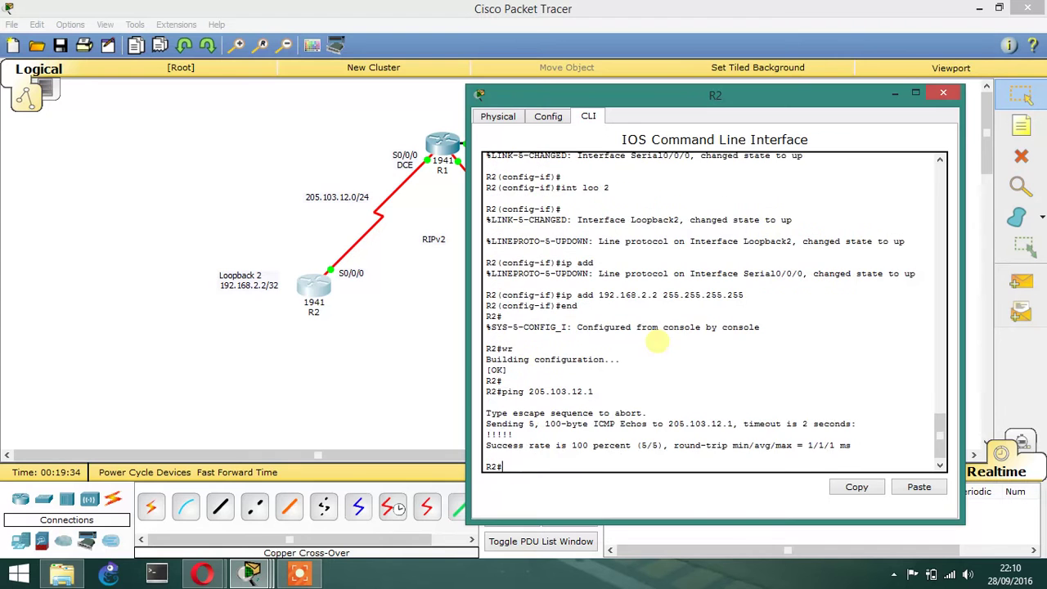
From R3, ping R1's serial address 205.103.13.1.
click(312, 337)
click(570, 287)
click(483, 348)
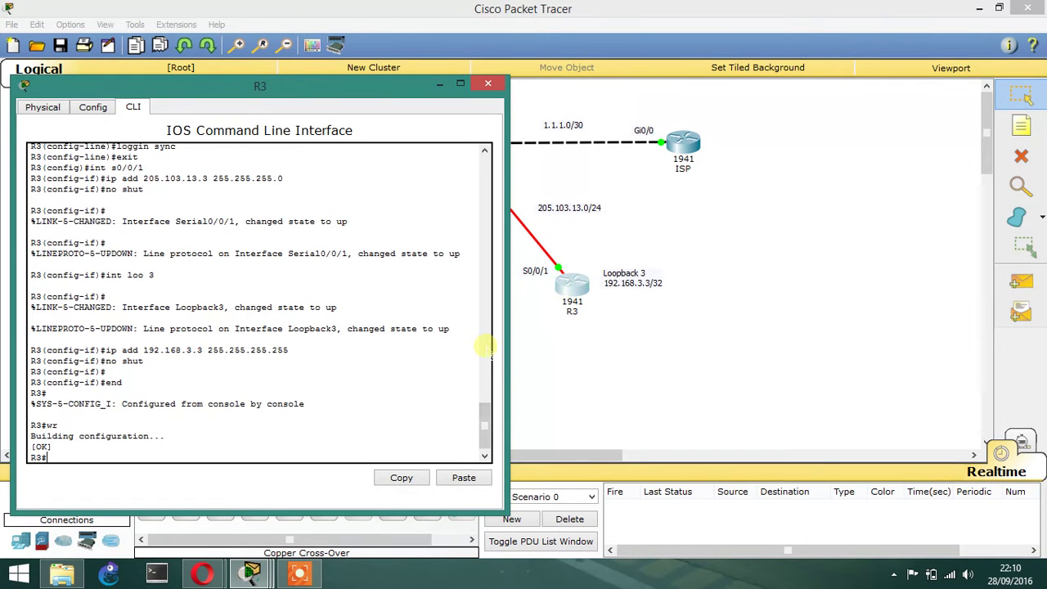
text(ping 205.103.1)
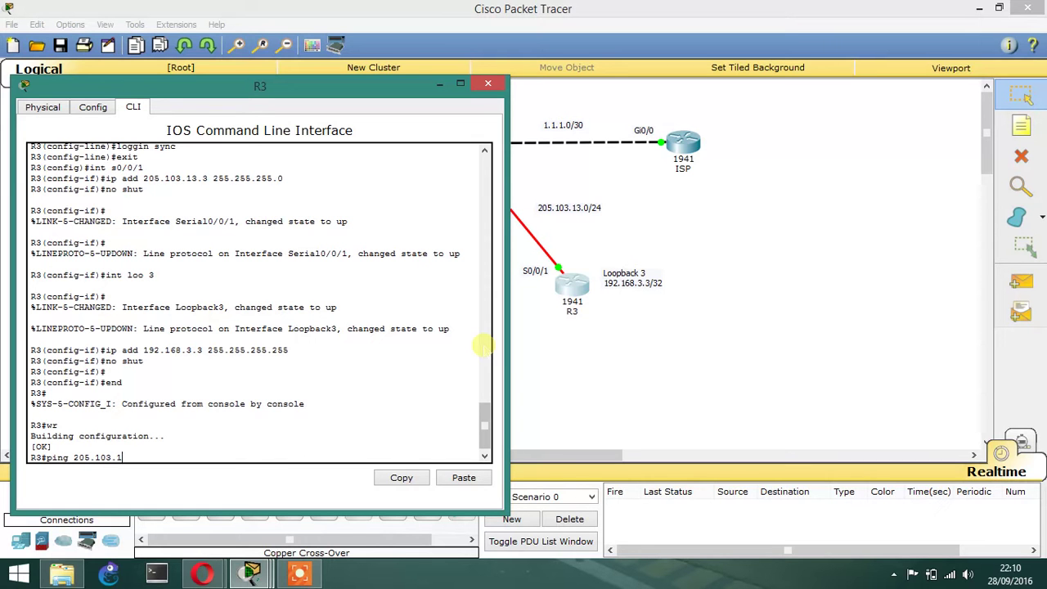
text(3.1)
key(Return)
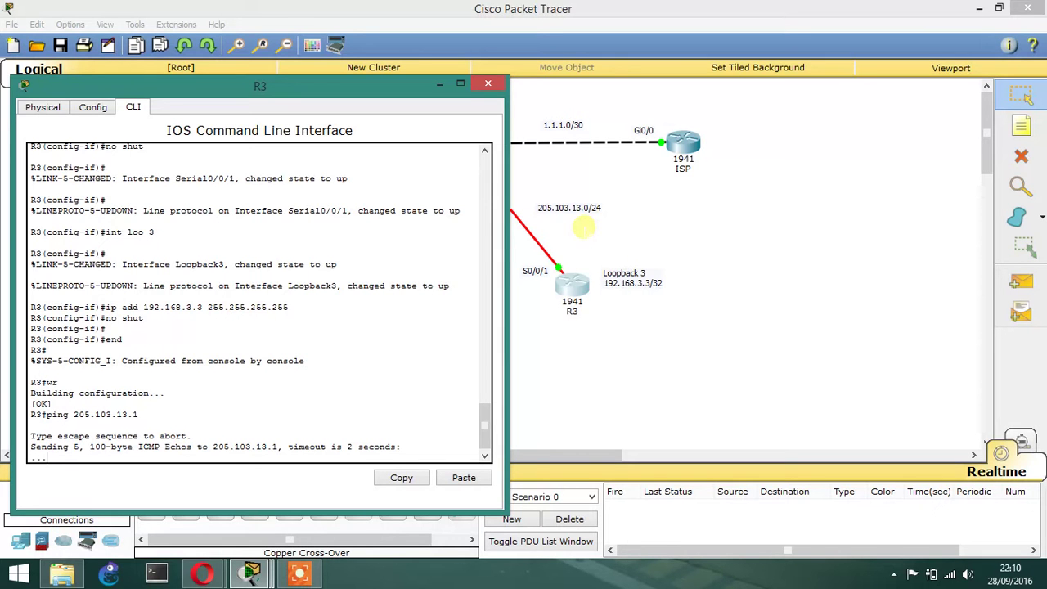
On R1, readdress interface s0/0/1 to 205.103.13.1 255.255.255.0 from global configuration.
click(629, 399)
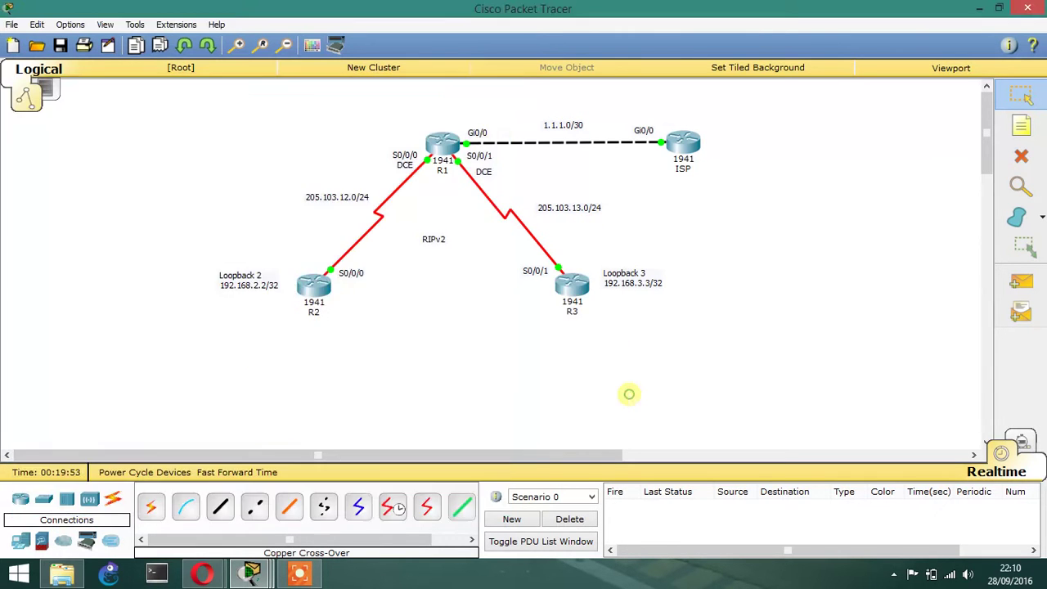
mouse_move(452, 147)
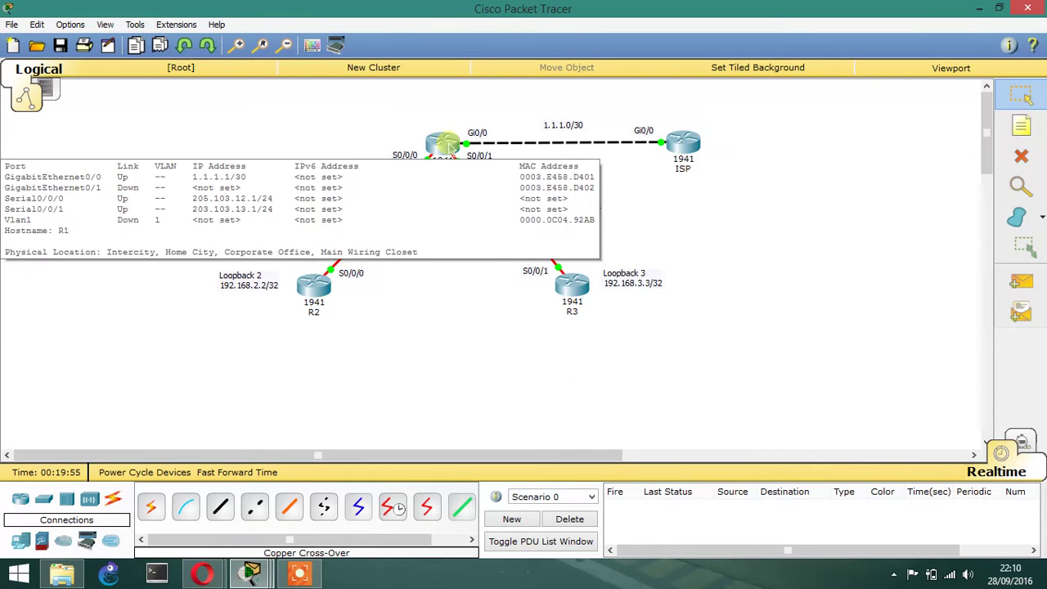
click(451, 147)
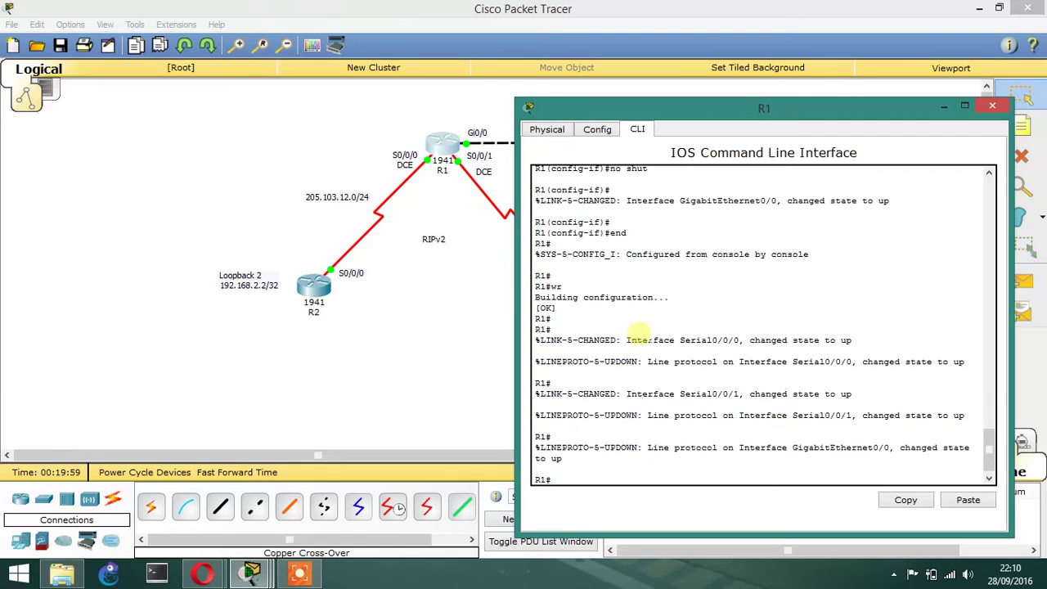
text(conf t)
key(Return)
text(i)
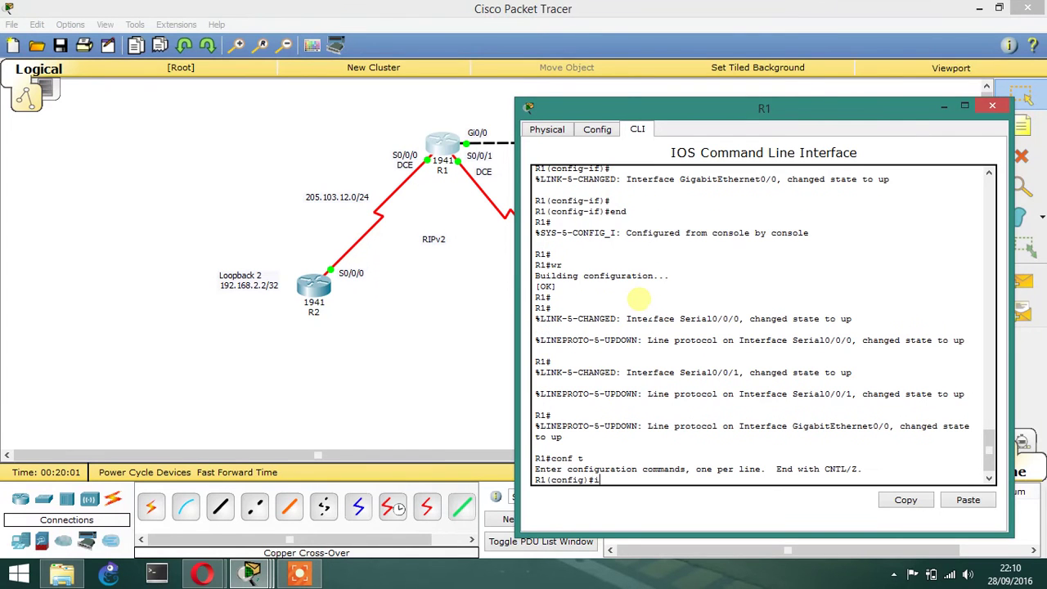
text(nt s0/0/1)
key(Return)
text(i)
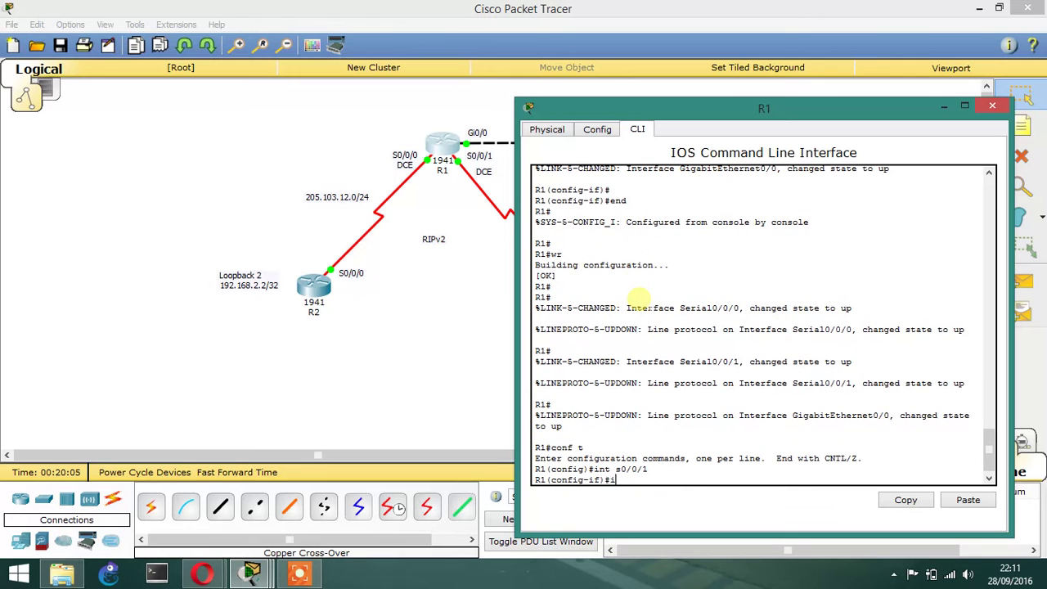
text(p add 205.103.)
text(13.1 255)
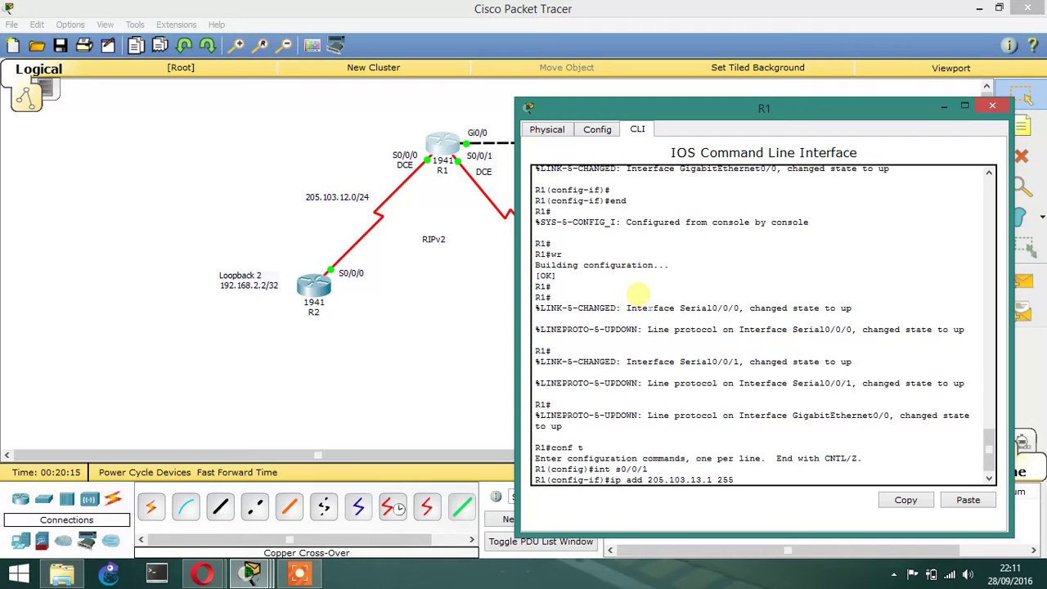
text(.255.255.0)
key(Return)
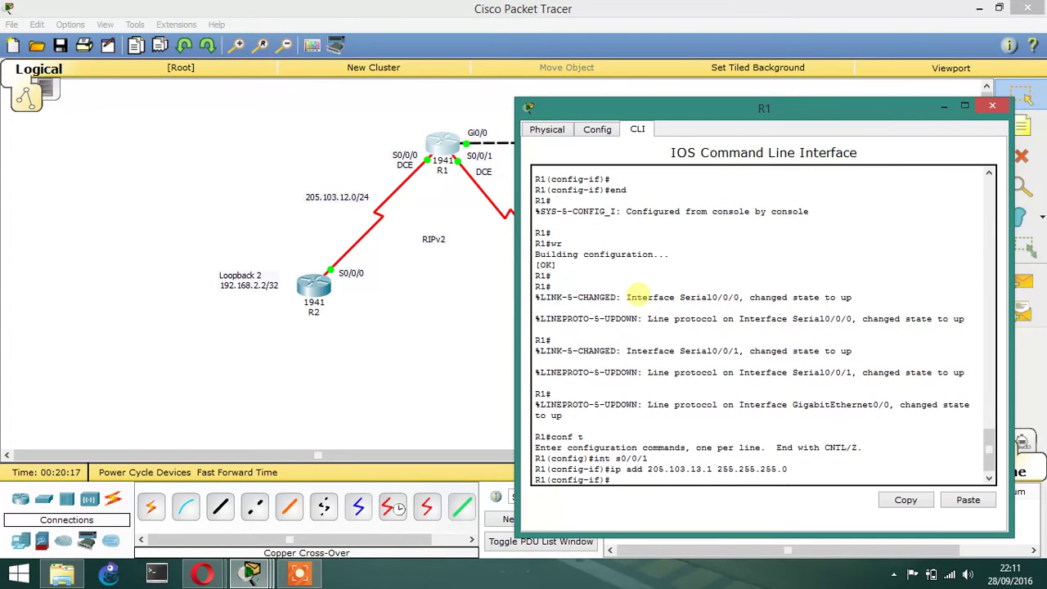
Rerun R3's ping to 205.103.13.1, now at 100 percent, and close R3's window.
click(226, 211)
click(572, 286)
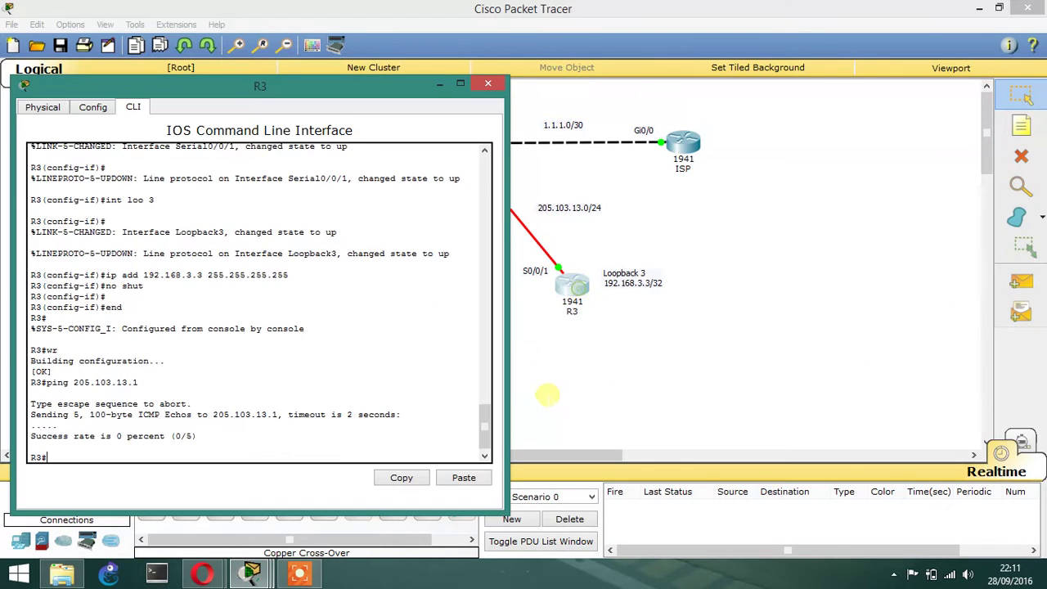
key(Up)
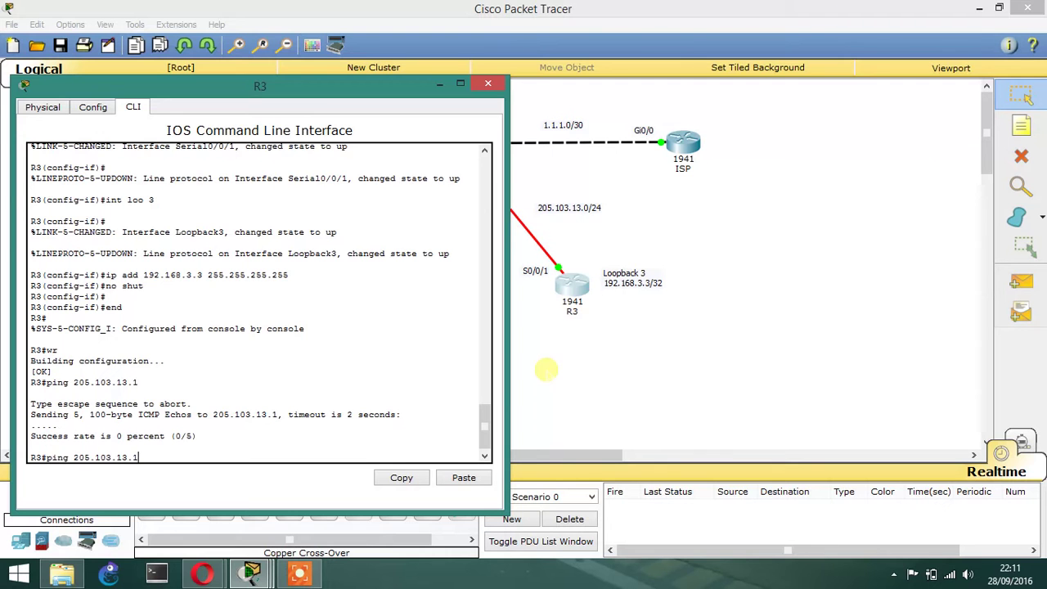
key(Return)
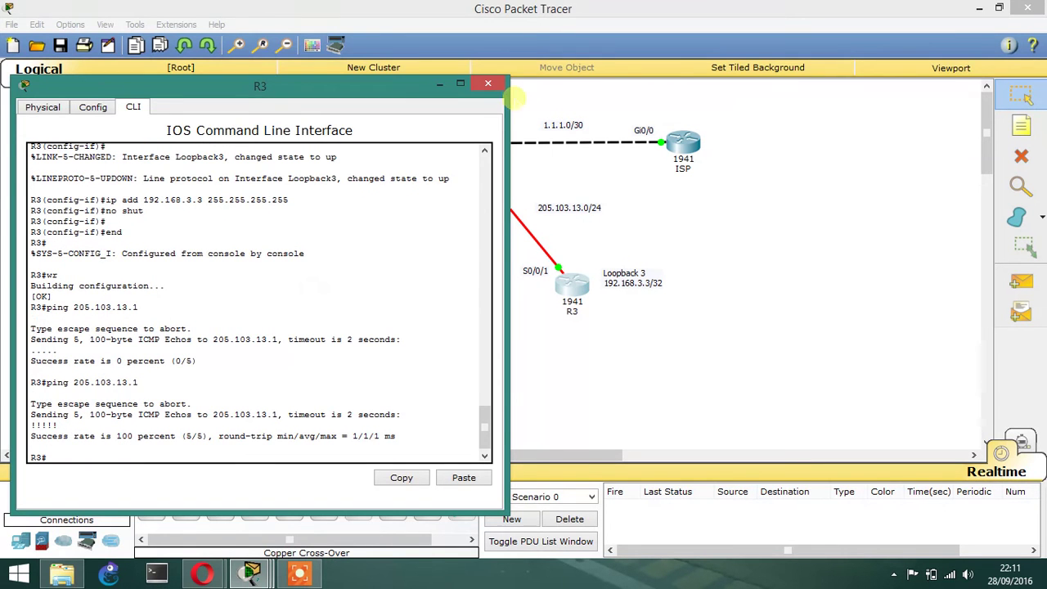
click(487, 84)
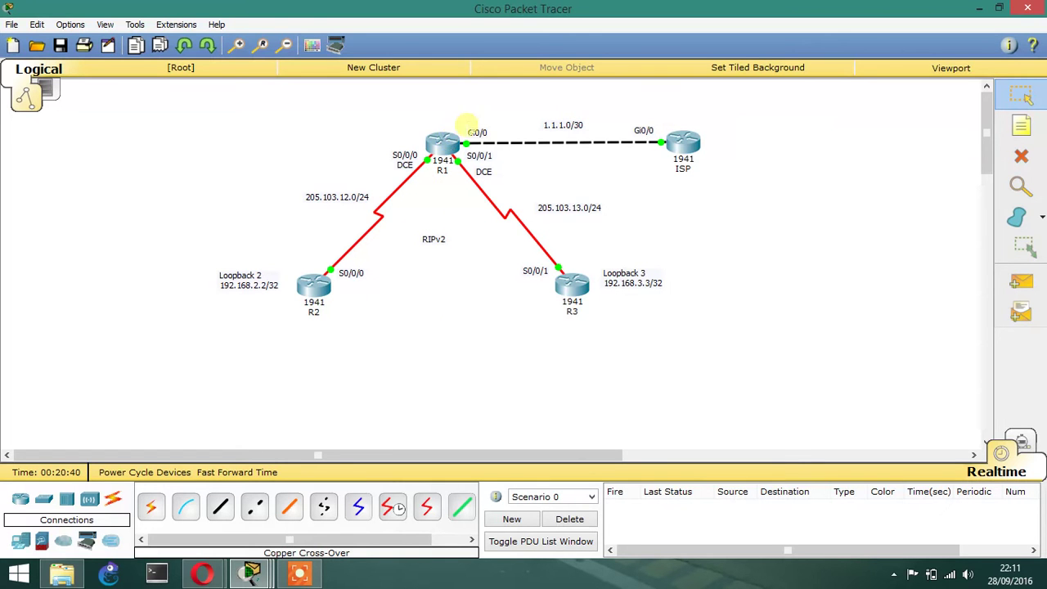
Add a default route on R1: ip route 0.0.0.0 0.0.0.0 1.1.1.2.
click(447, 142)
text(exit)
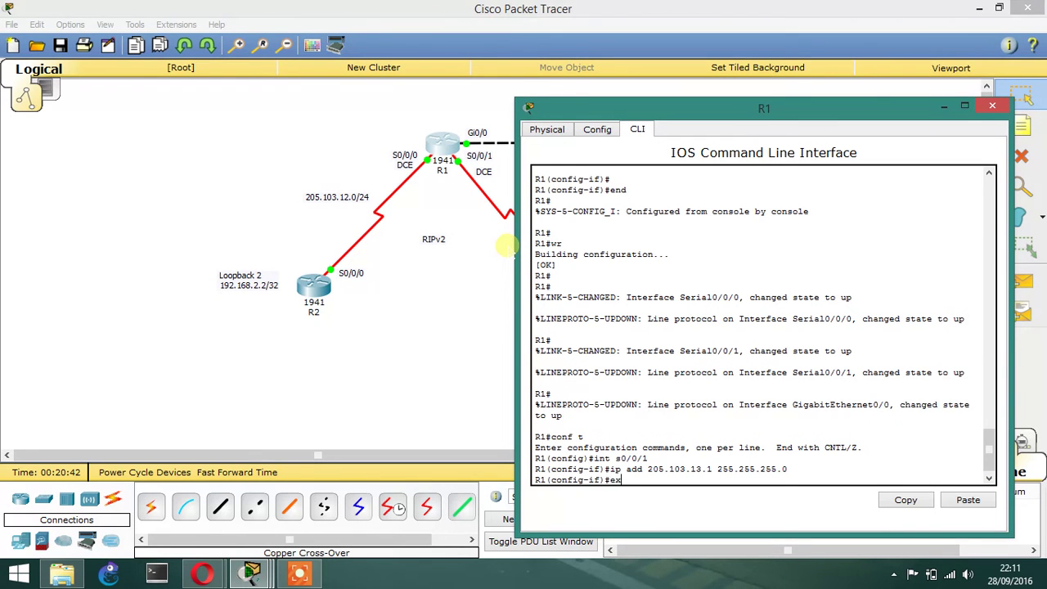
key(Return)
text(ip route)
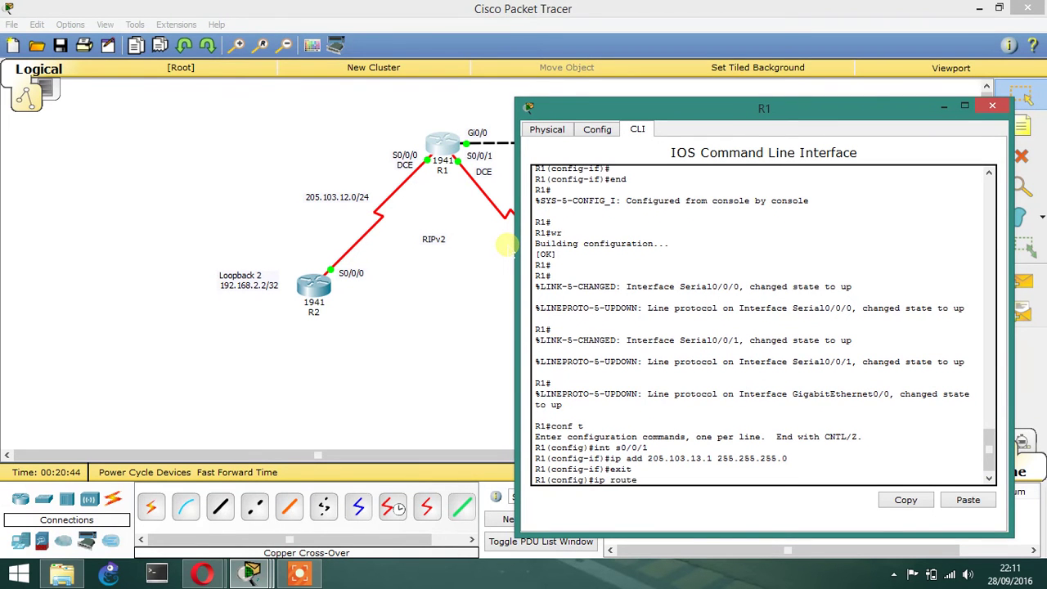
text( 0.0.0.0 0.0.0.0 1.1.1.2)
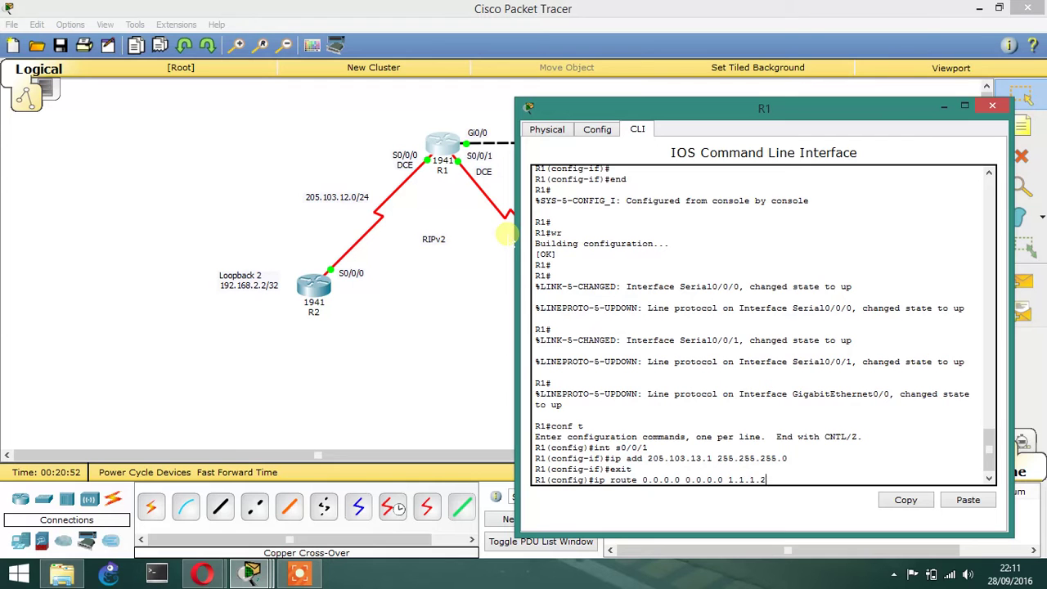
key(Return)
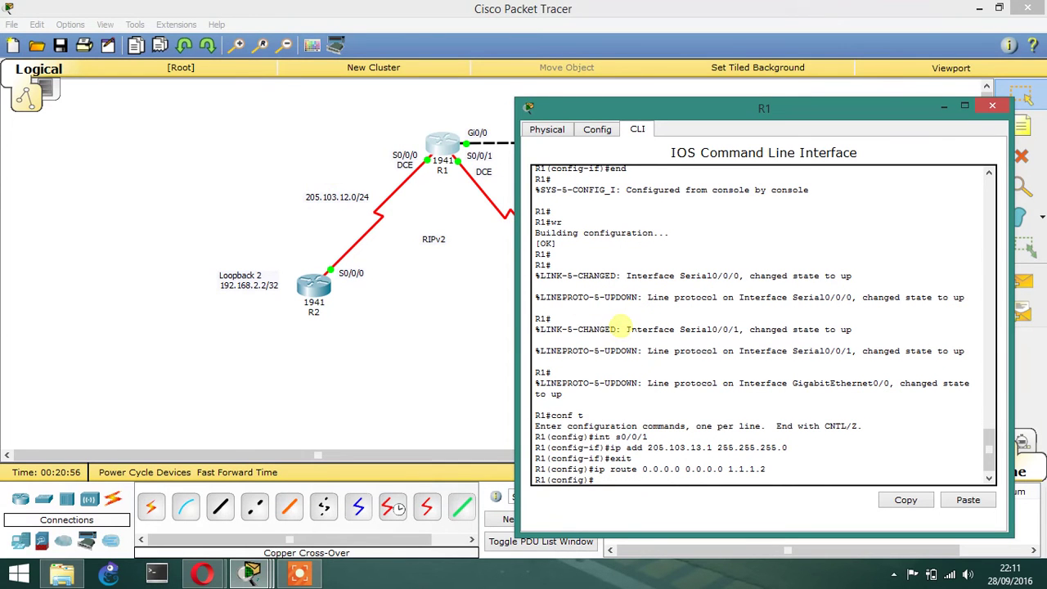
List R1's directly connected routes with do show ip route conn.
text(do show ip route conn)
key(Return)
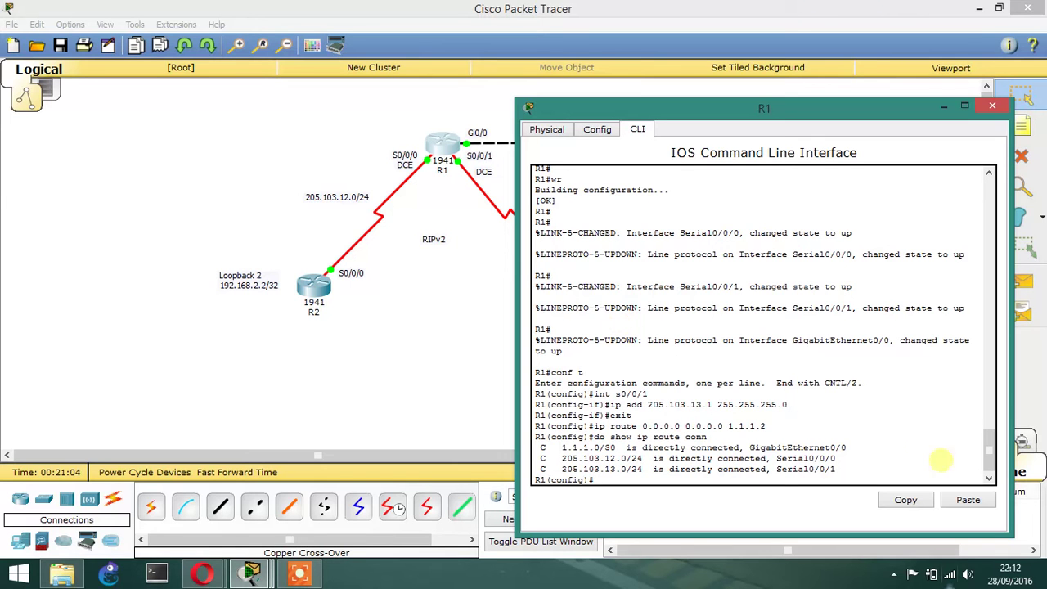
drag(848, 448, 541, 448)
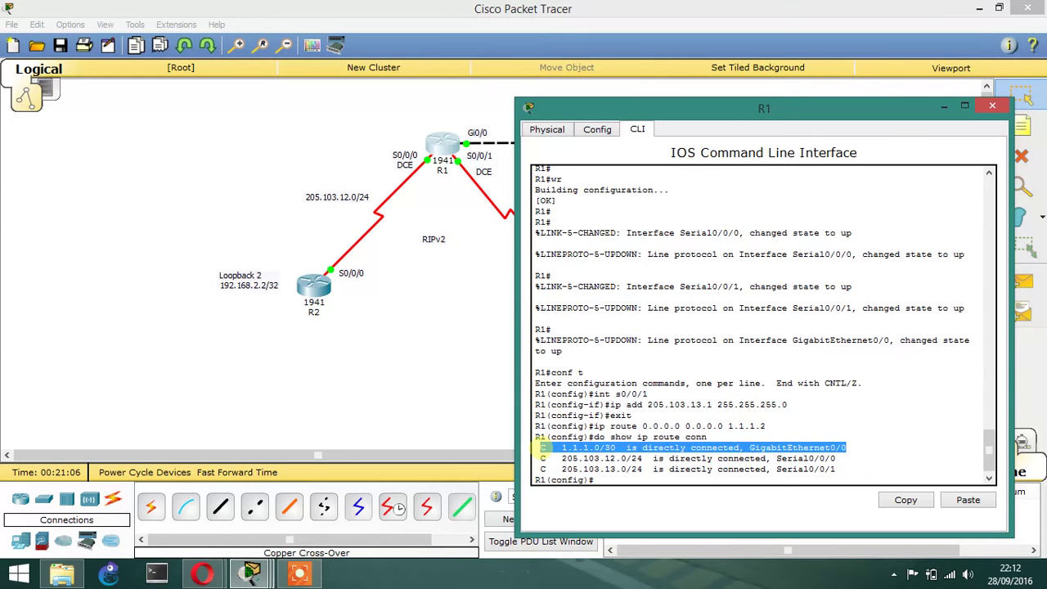
click(605, 481)
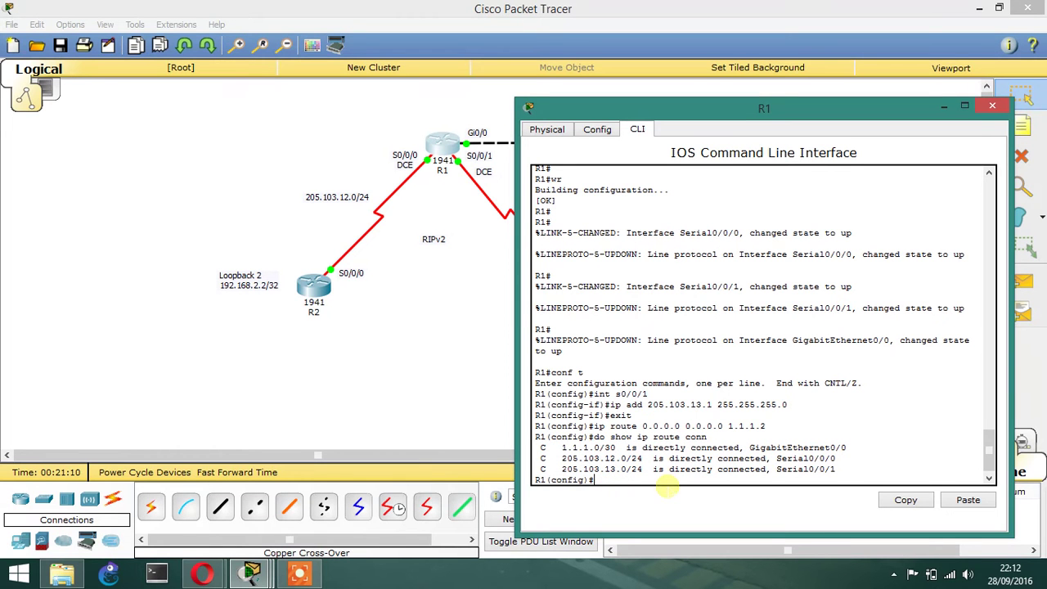
text(router rip)
Set R1's RIP to version 2 with auto-summary turned off.
key(Return)
text(ver 2)
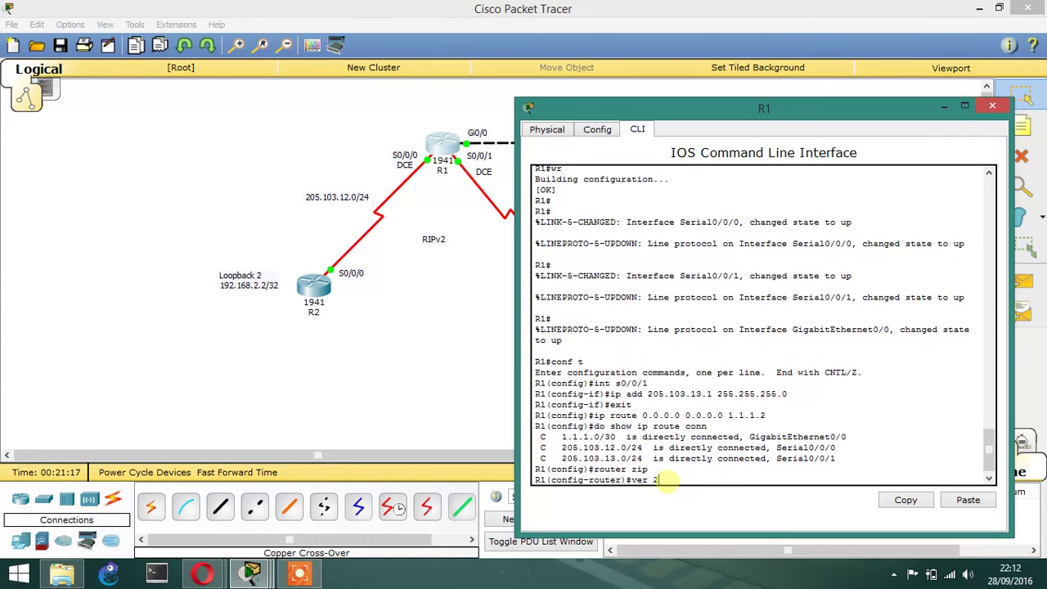
key(Return)
text(net)
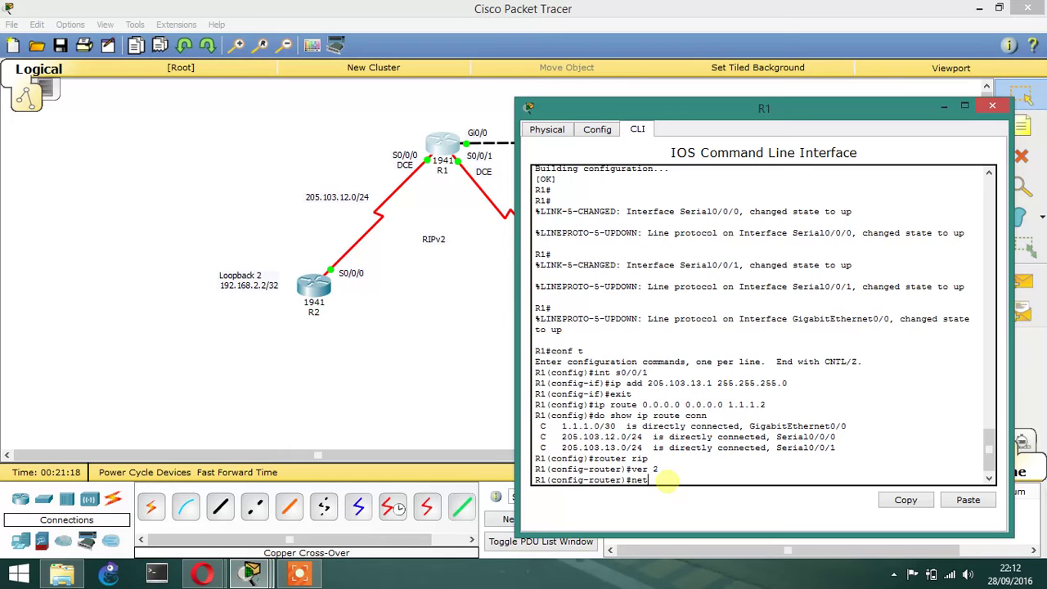
key(BackSpace)
key(BackSpace)
key(BackSpace)
text(o au)
key(Tab)
key(Return)
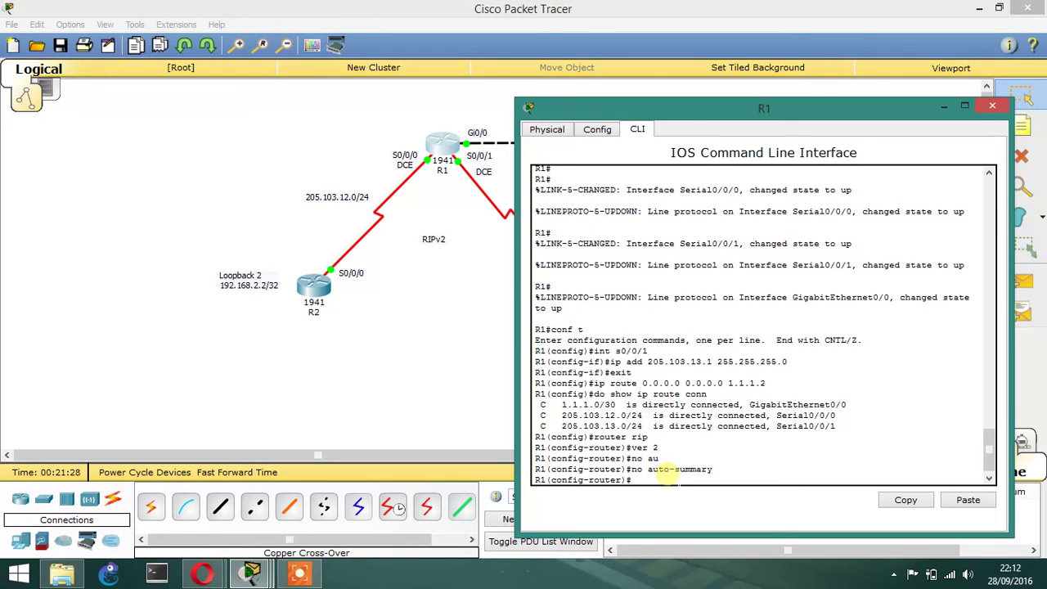
Advertise networks 205.103.12.0 and 205.103.13.0 in R1's RIP.
text(net 205.103.12.0)
key(Return)
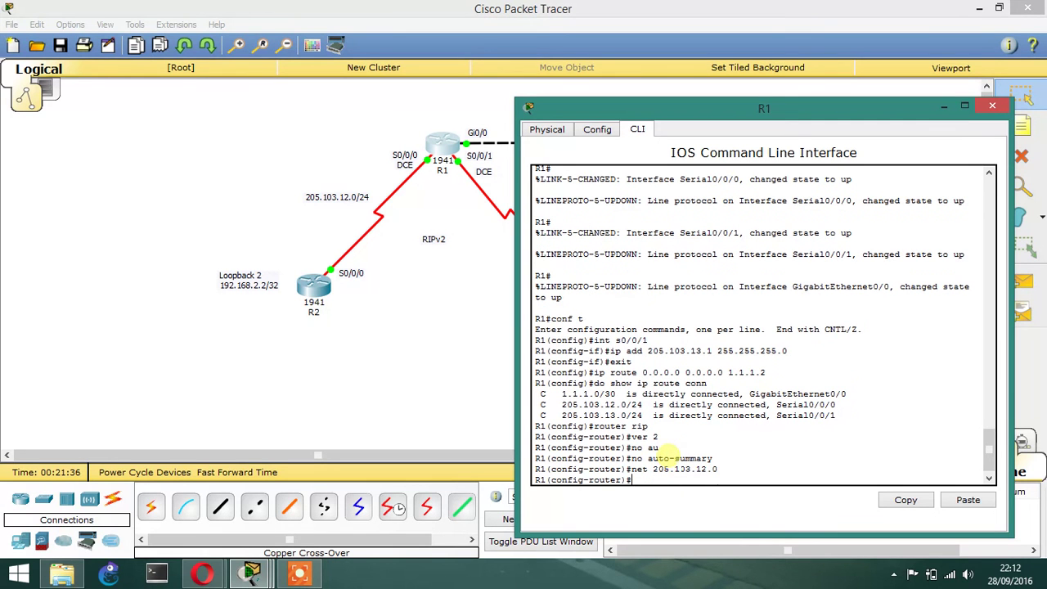
key(Up)
key(Left)
key(Left)
key(BackSpace)
text(3)
key(Return)
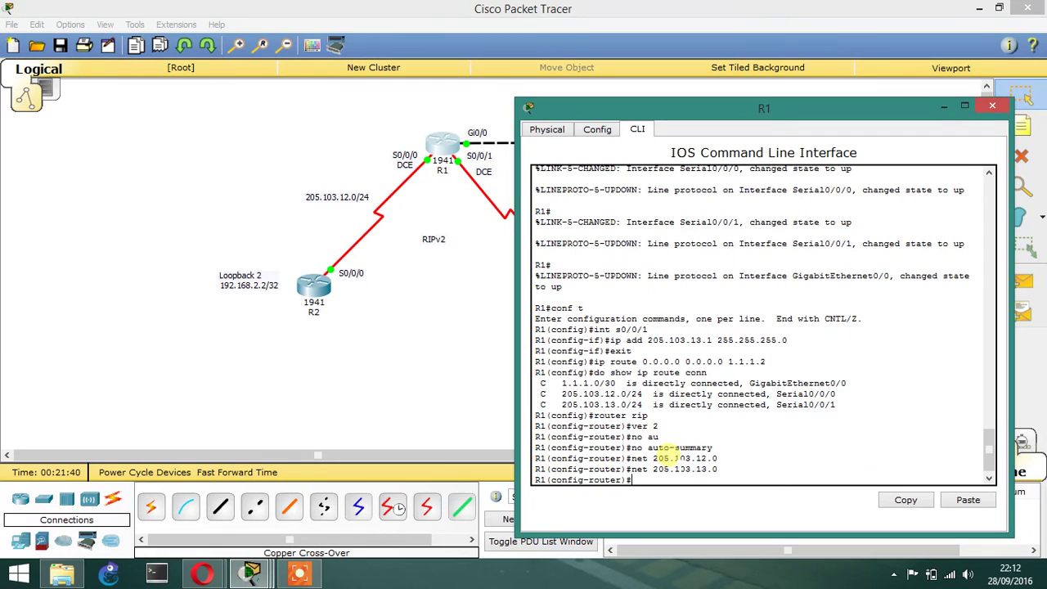
Redistribute static routes, including the default route, into R1's RIP.
text(re)
text(dis)
text(r)
key(Tab)
key(BackSpace)
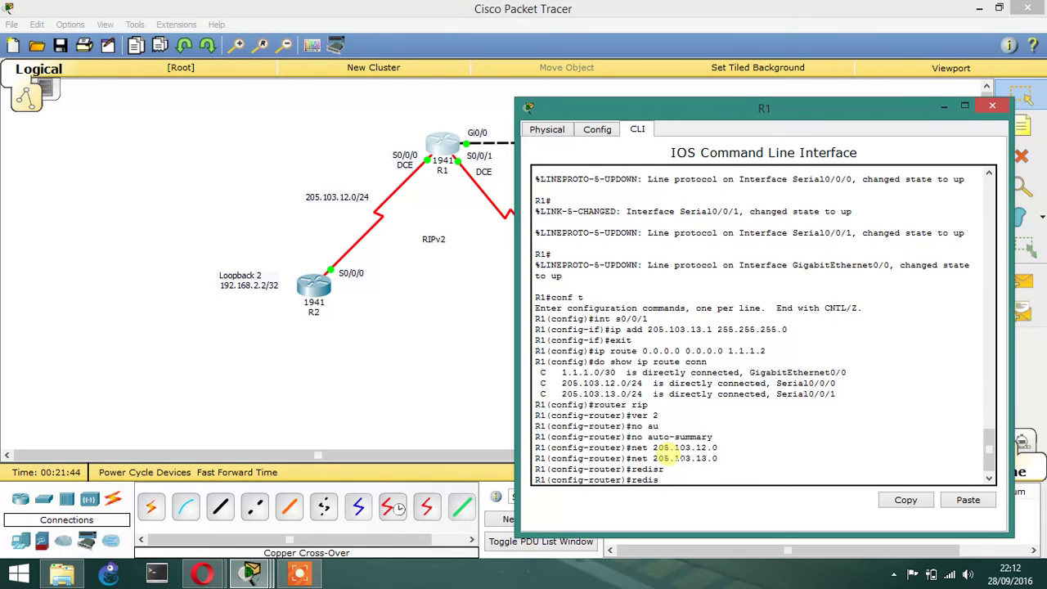
key(Tab)
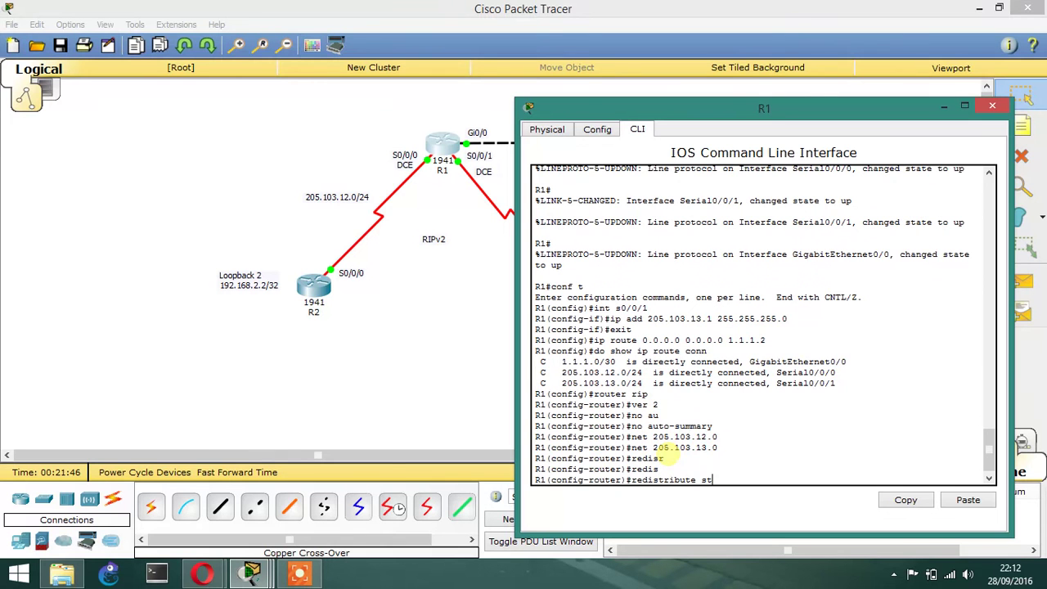
text(st)
key(Tab)
key(Return)
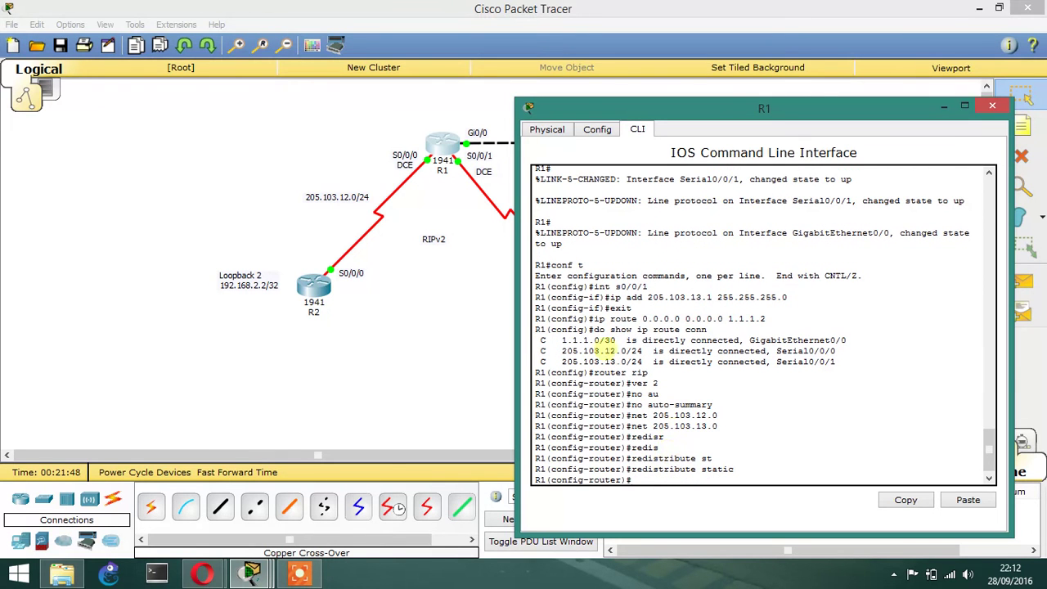
drag(663, 318, 765, 319)
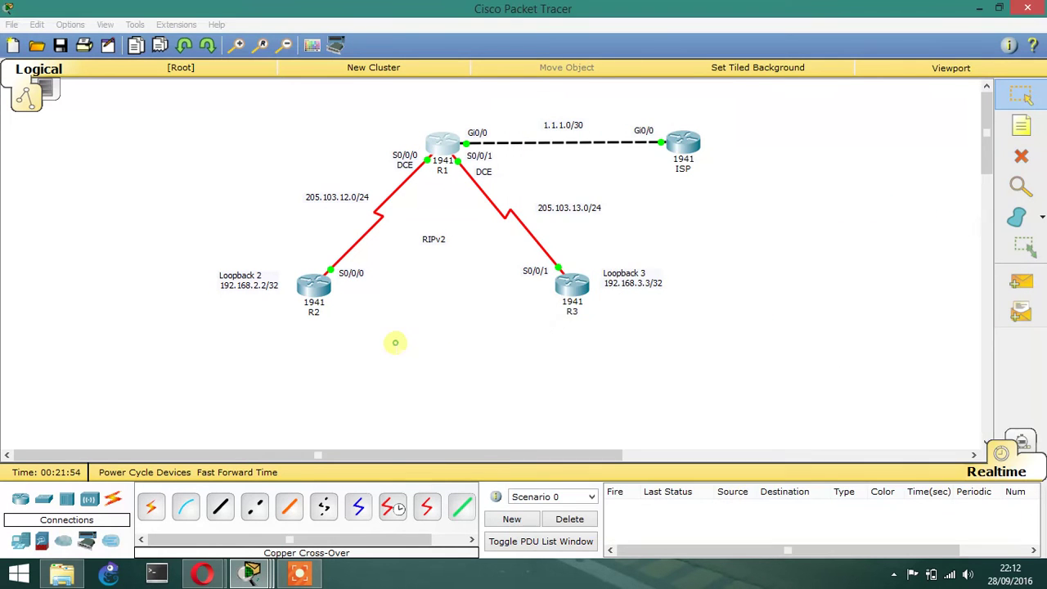
Open R2's console and begin entering show ip route connected.
click(397, 344)
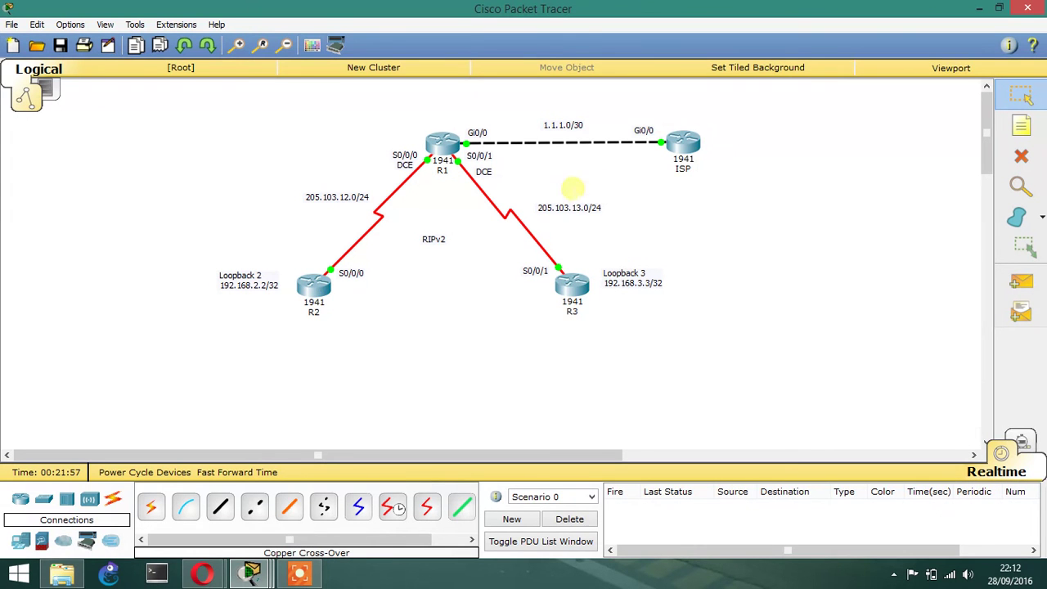
click(315, 288)
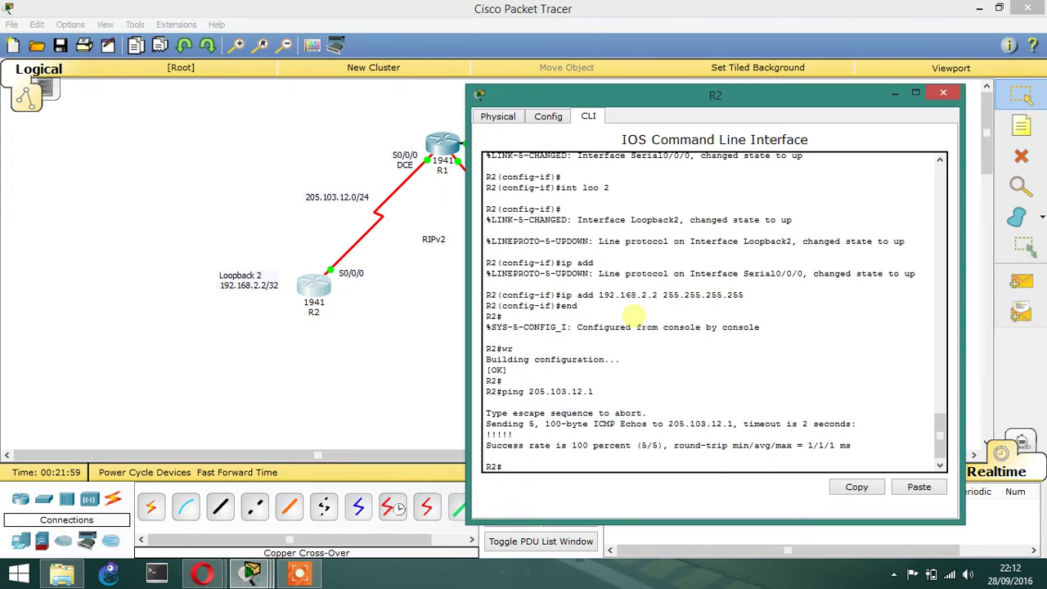
text(show ip route co)
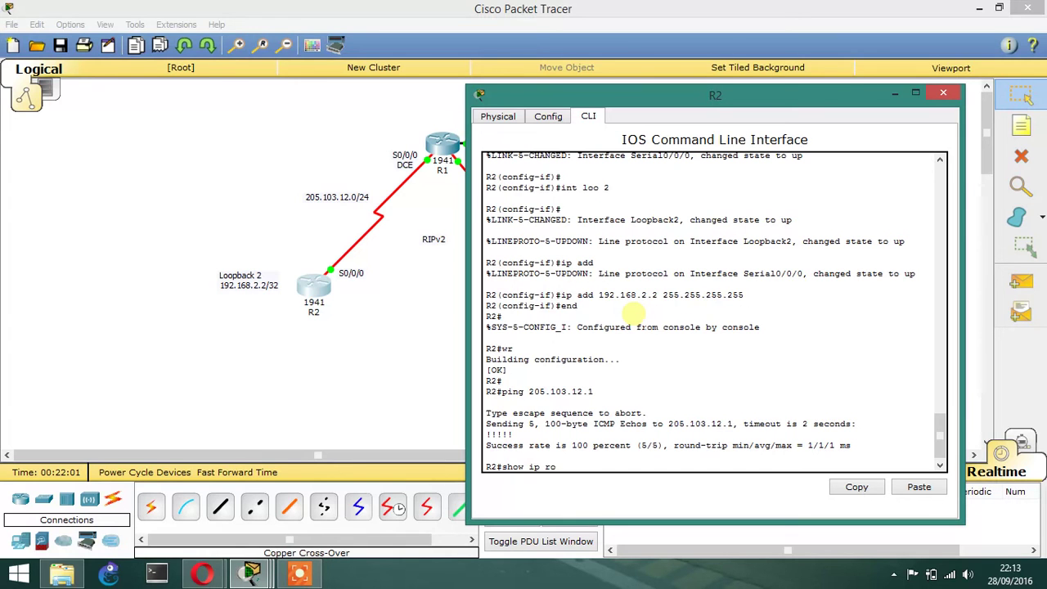